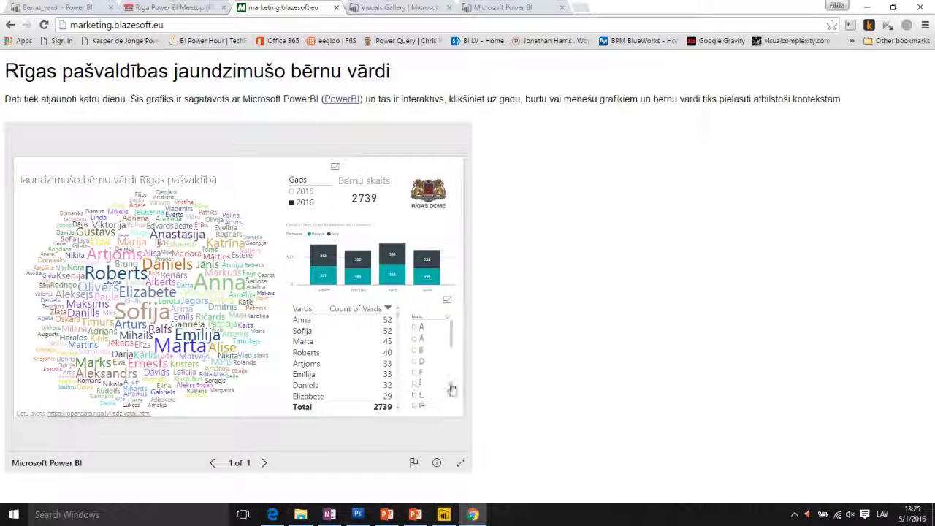
- Filter the published baby names report by the letter H in the Burts slicer and clear that filter
scroll(423, 365, down, 2)
click(431, 357)
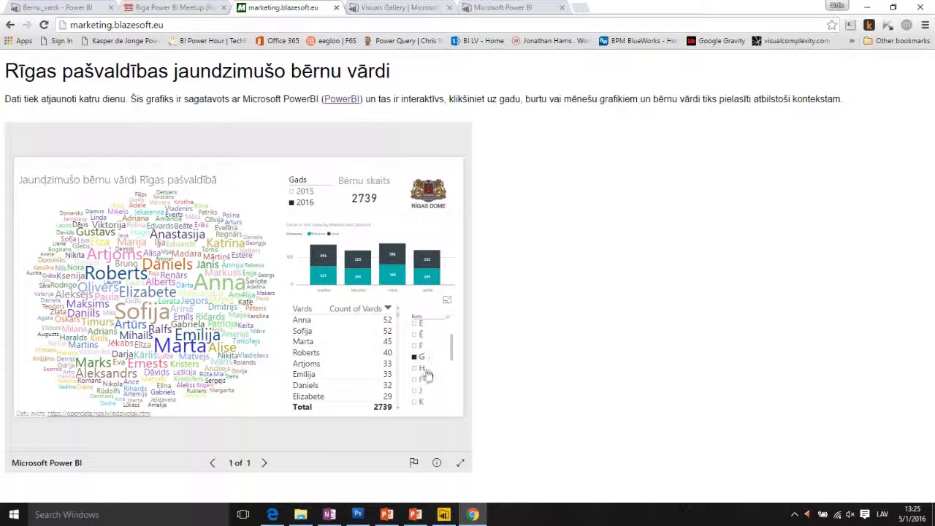
click(424, 370)
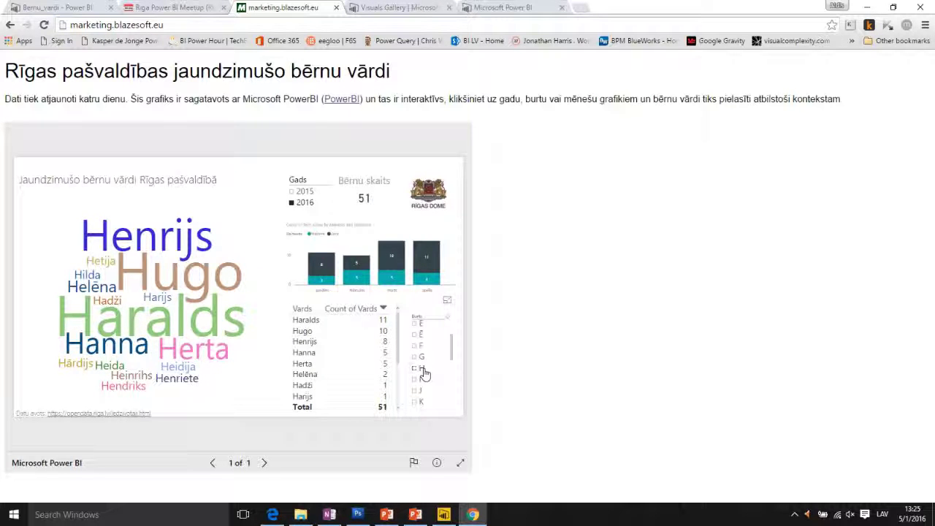
click(424, 370)
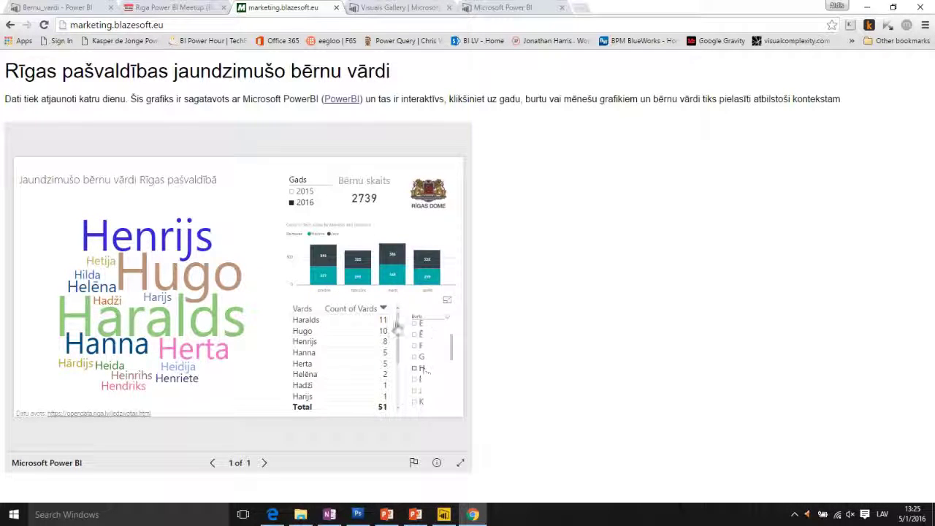
- Cross-filter the report by the boys' and girls' segments of the March (marts) column and clear the selection
click(398, 271)
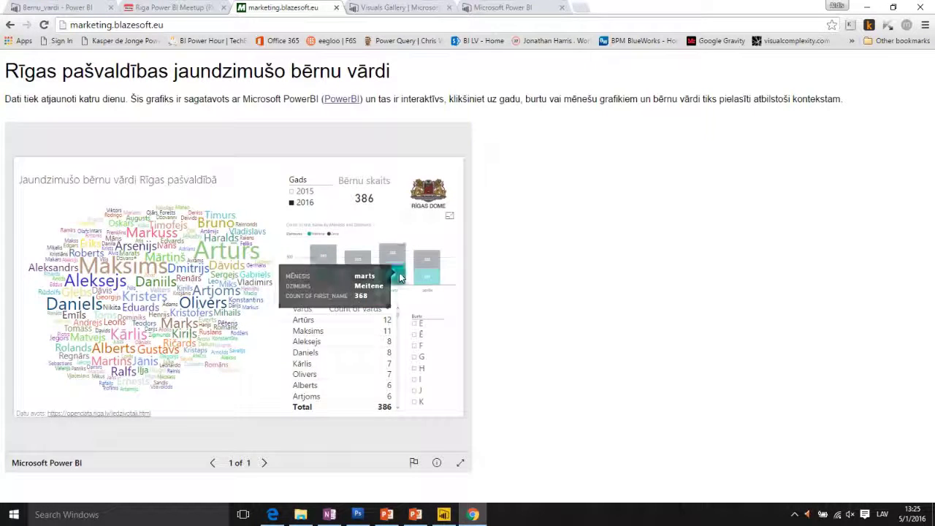
click(400, 276)
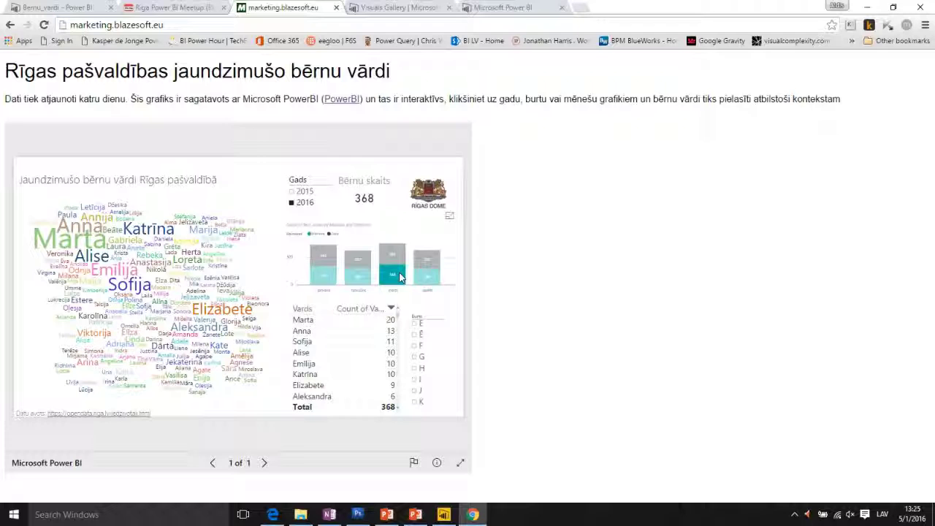
click(399, 276)
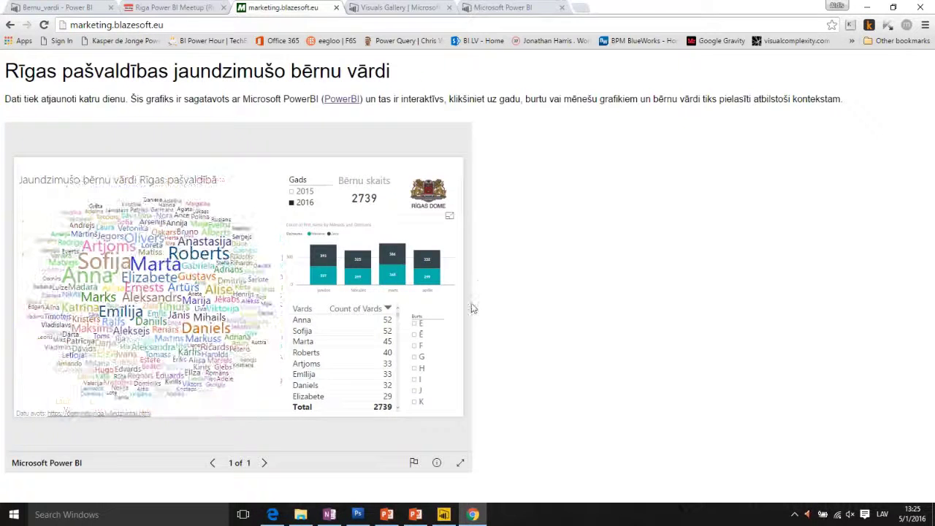
click(443, 514)
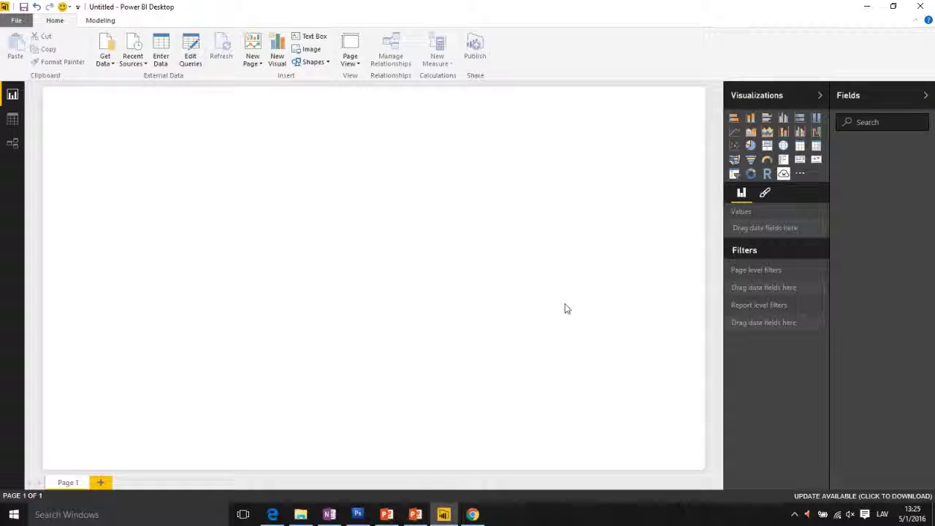
click(471, 513)
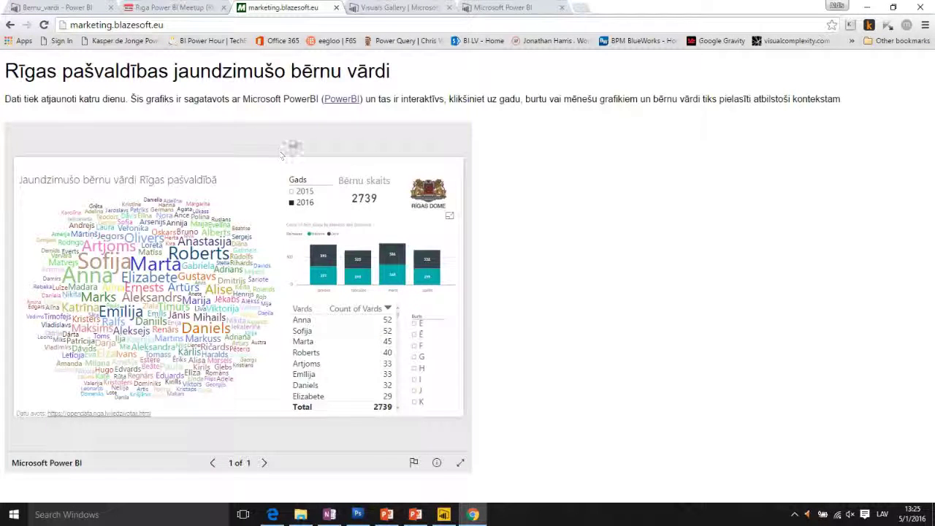
- Open opendata.riga.lv in a new browser tab and go to the Iedzīvotāji category of the open data catalogue
click(582, 9)
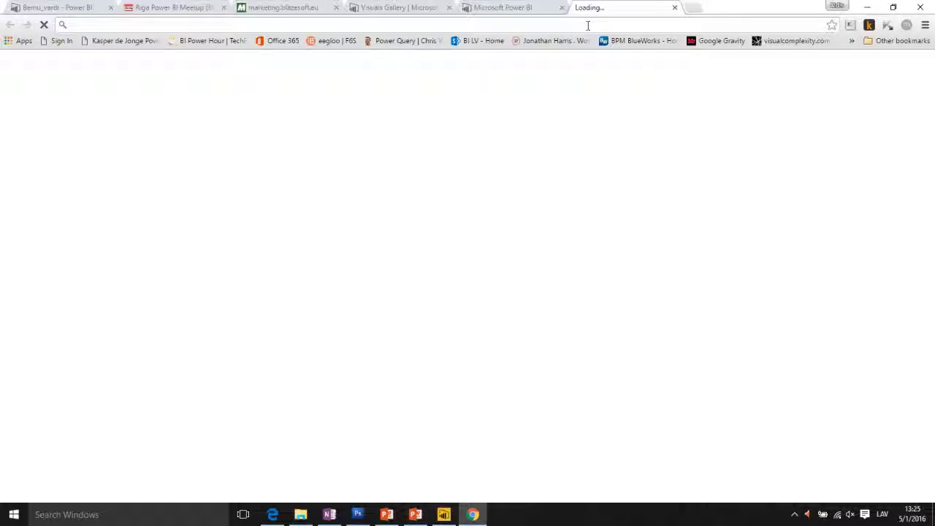
text(op)
key(Return)
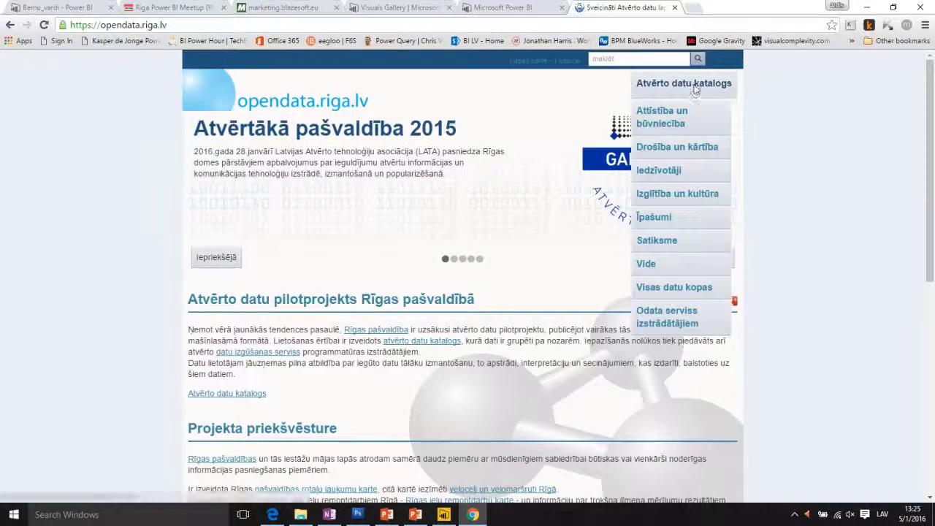
click(694, 89)
click(661, 170)
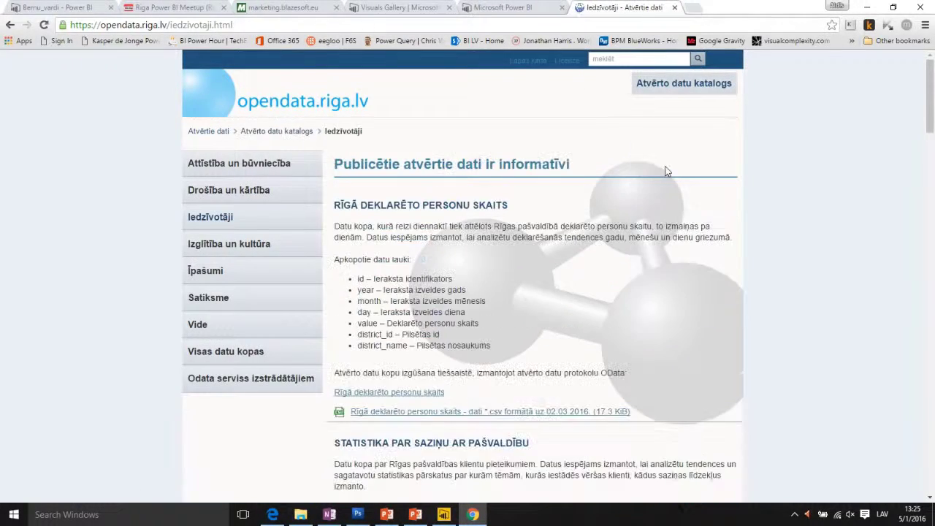
- Find the Jaundzimušo rīdzinieku vārdi dataset and copy the address of its OData link
scroll(460, 263, down, 9)
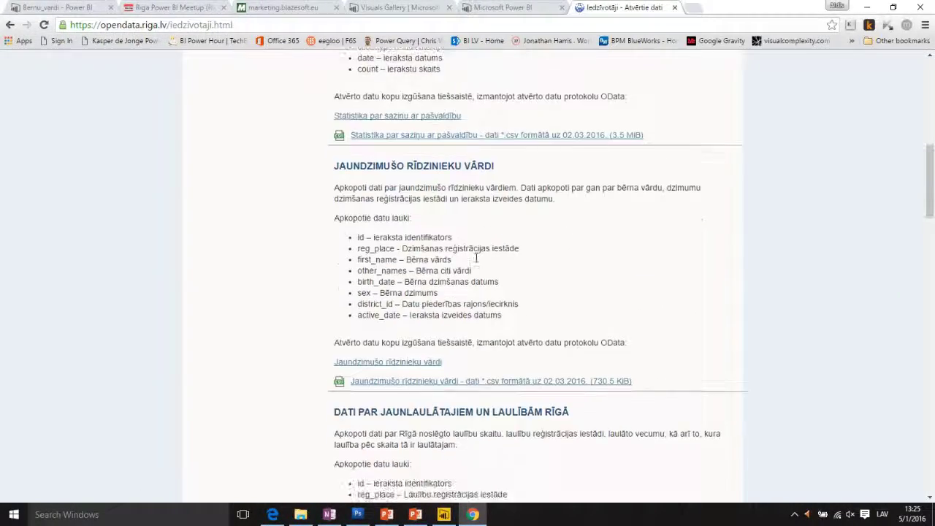
scroll(469, 228, up, 1)
drag(391, 115, 496, 126)
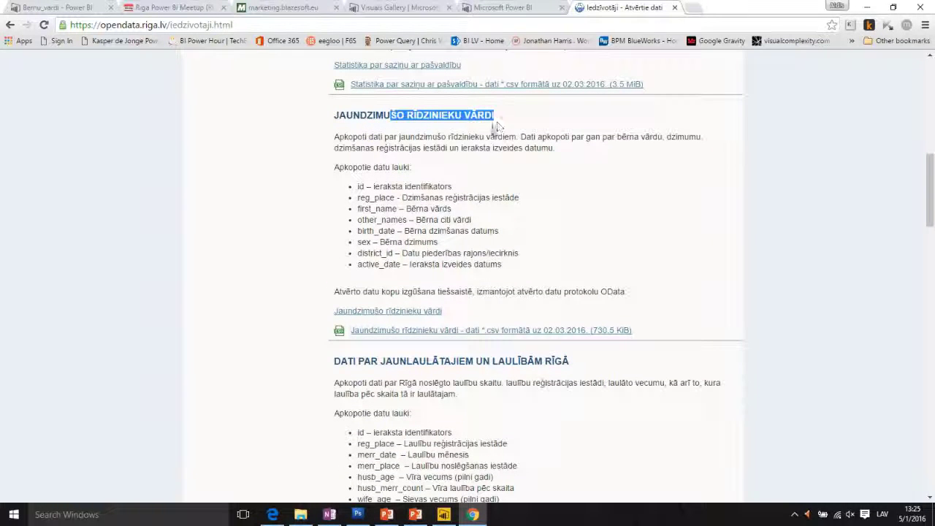
right_click(383, 314)
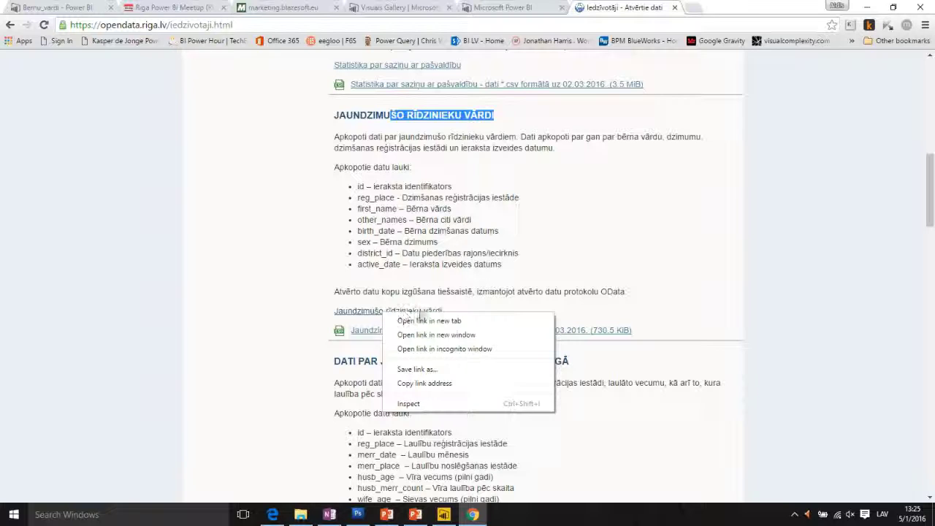
click(430, 383)
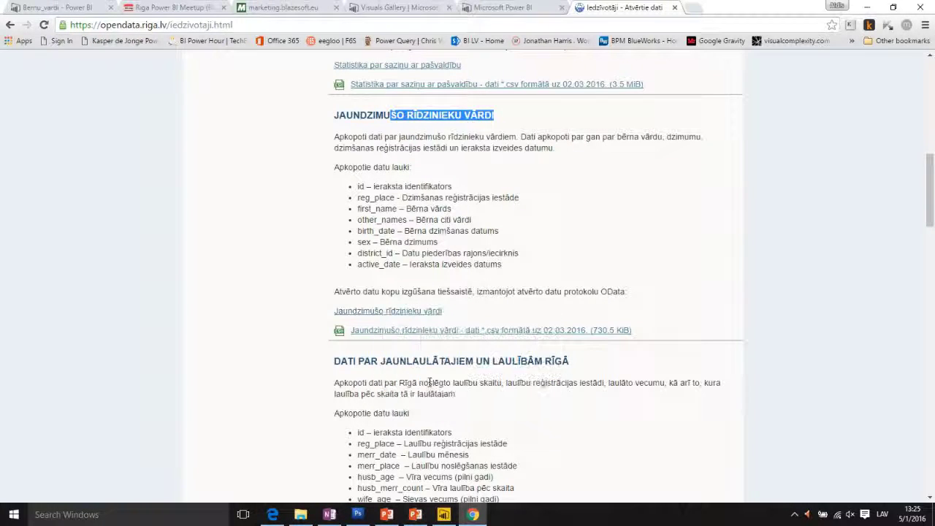
click(444, 514)
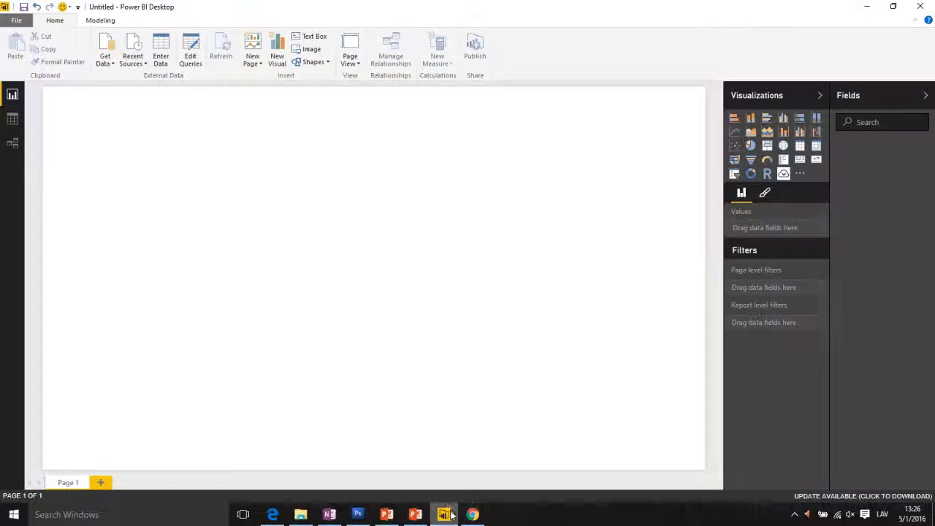
click(106, 61)
click(146, 221)
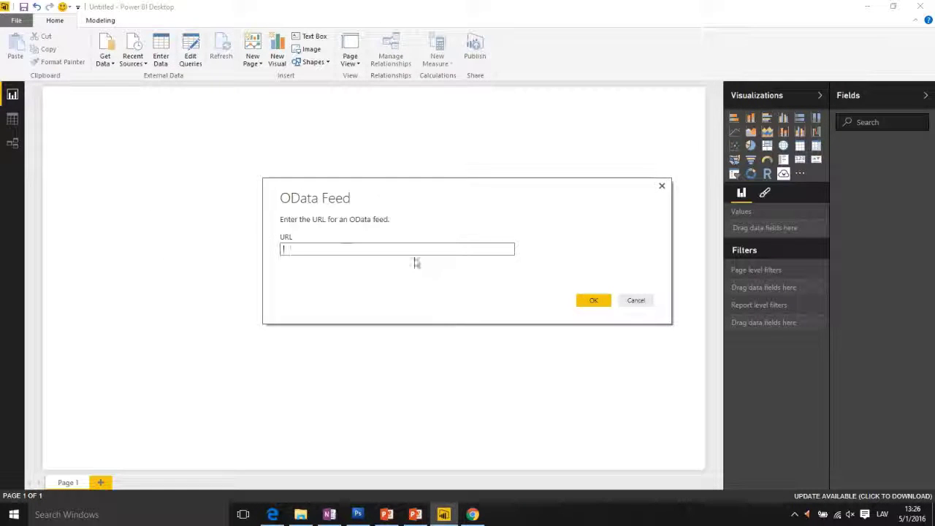
right_click(411, 248)
click(446, 300)
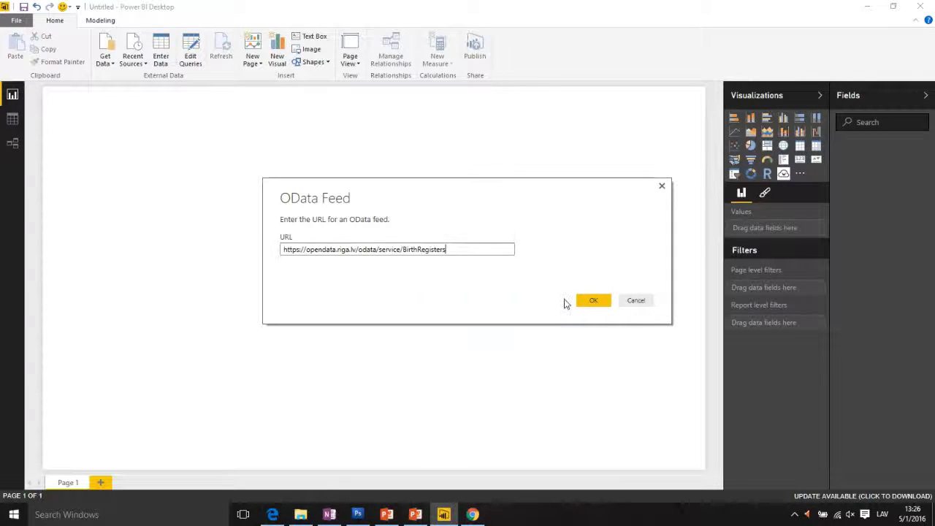
click(590, 302)
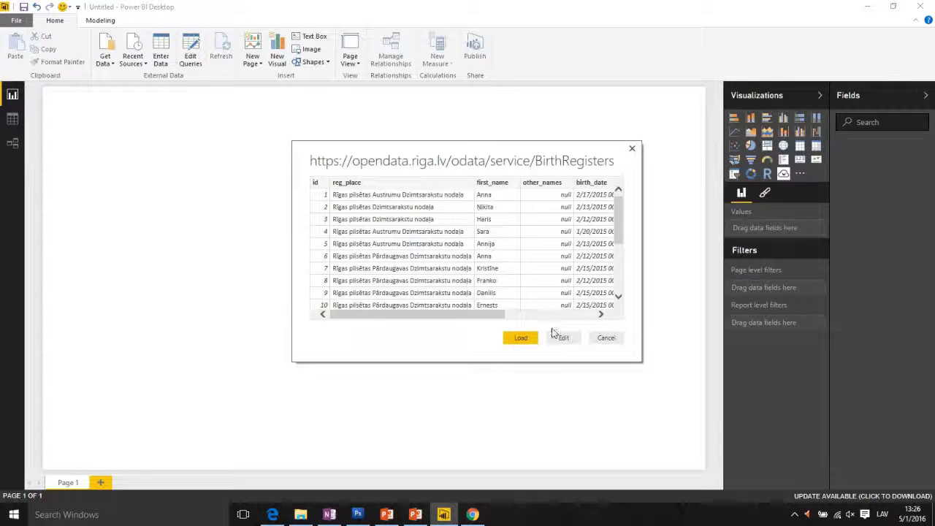
- Open the BirthRegisters data for editing and rename the query Ridzinieku vardi
click(557, 338)
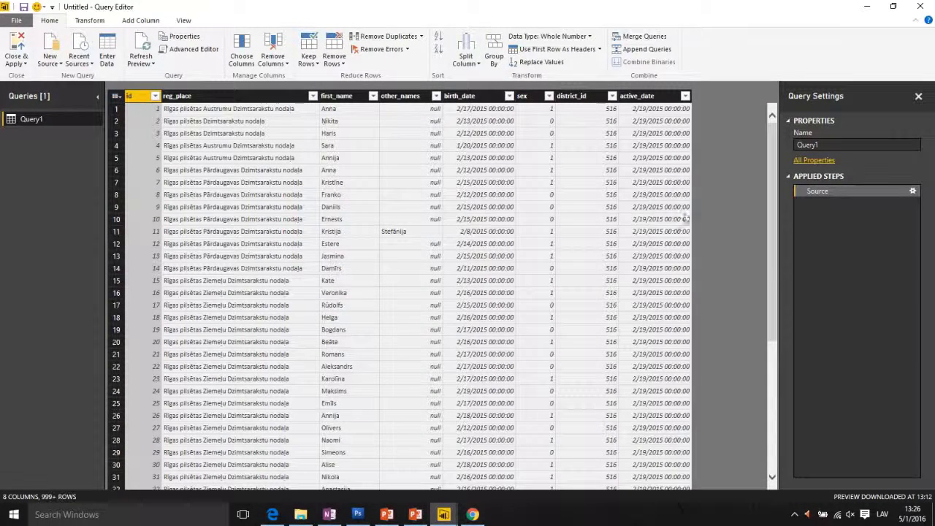
click(840, 145)
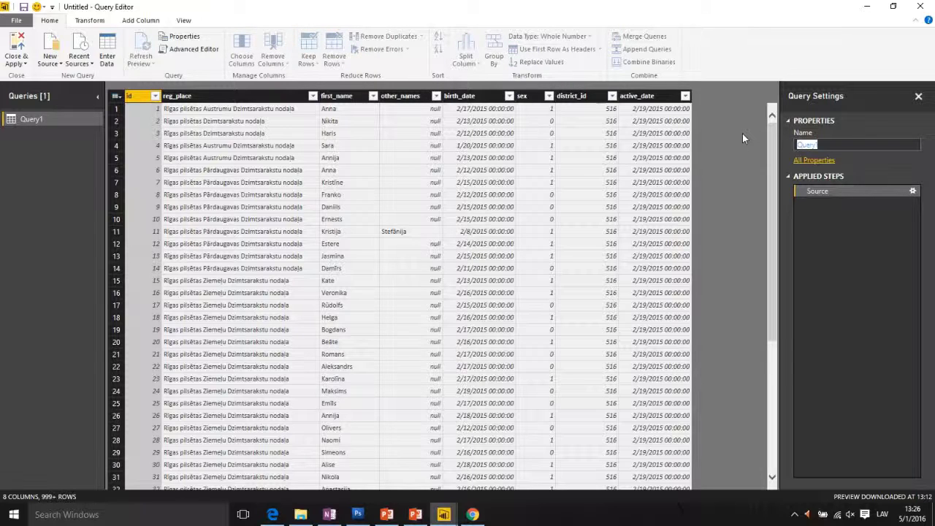
text(Ridzinieku vards)
key(BackSpace)
text(i)
key(Return)
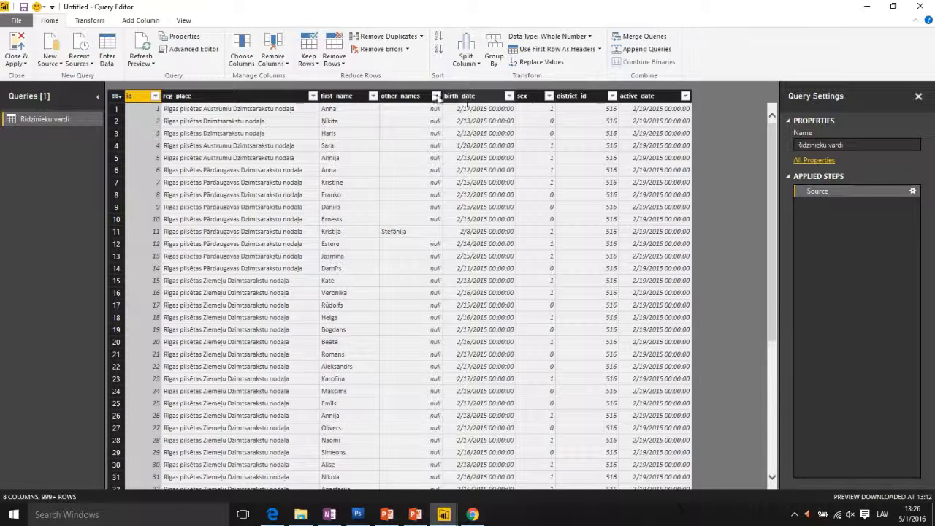
- Filter birth_date to rows after 12/31/2014 and load the query into the report
click(509, 96)
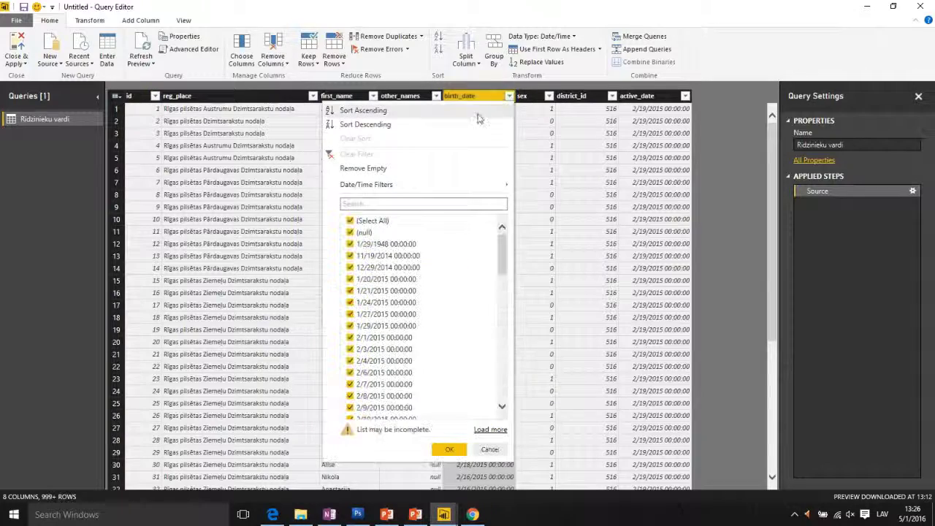
click(366, 233)
mouse_move(438, 184)
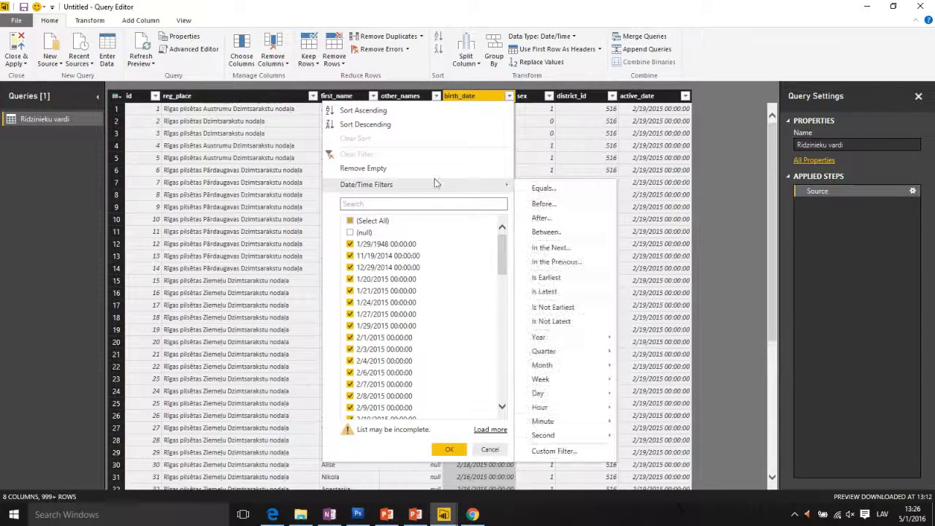
click(562, 219)
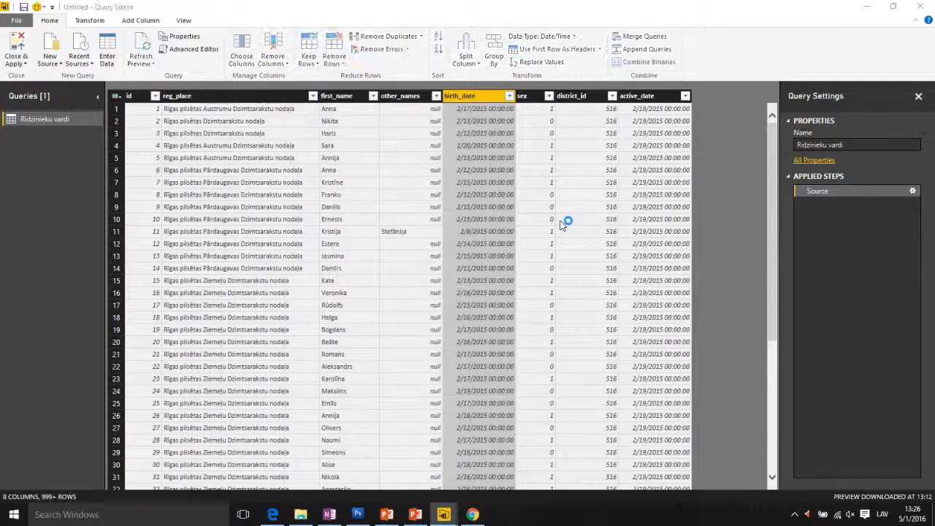
click(433, 237)
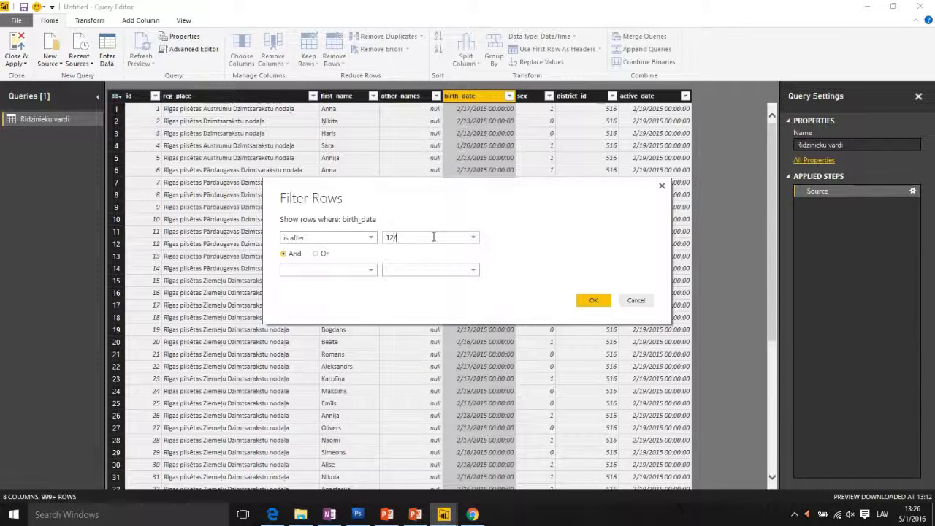
text(12/31/2014)
click(593, 300)
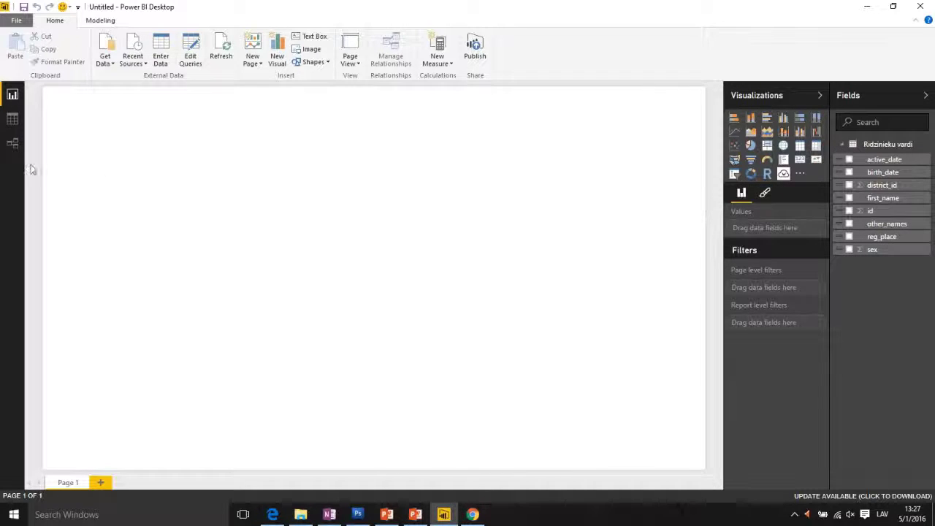
- Rename the first_name field as Vards
right_click(886, 202)
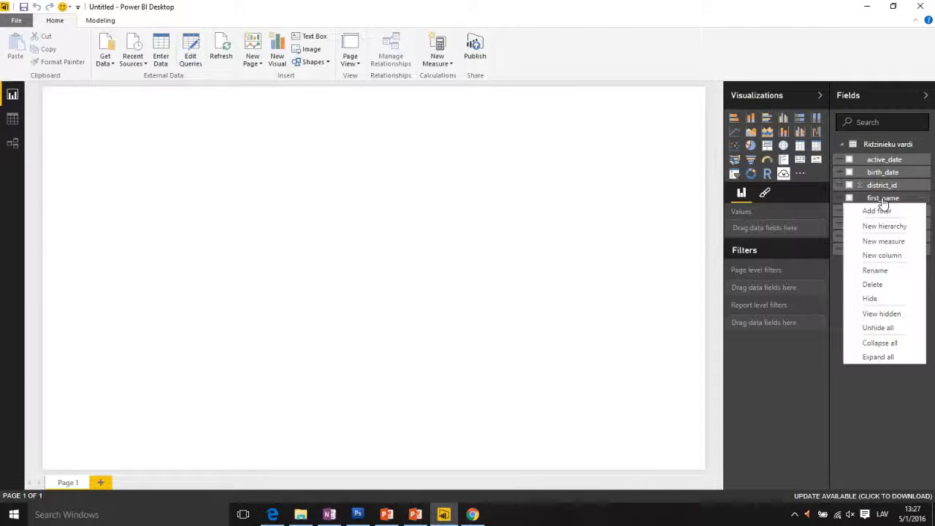
click(887, 271)
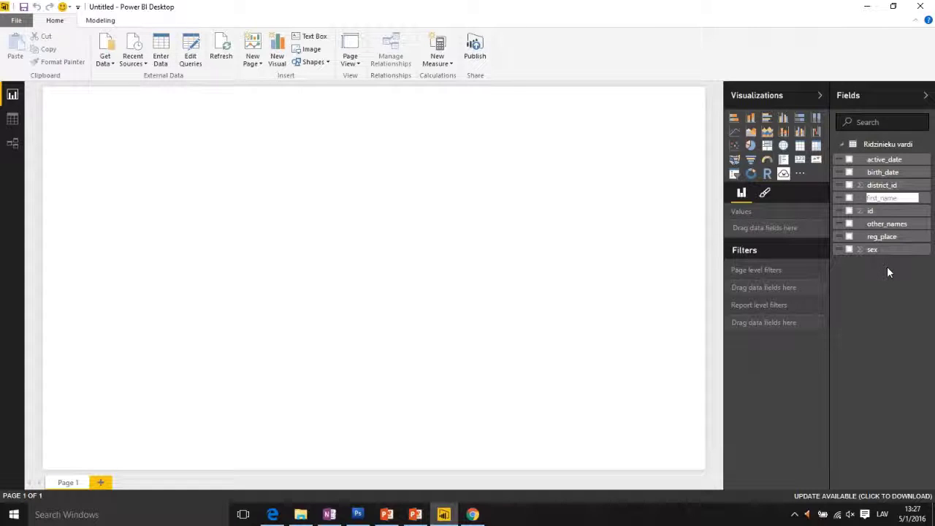
text(Vards)
key(Return)
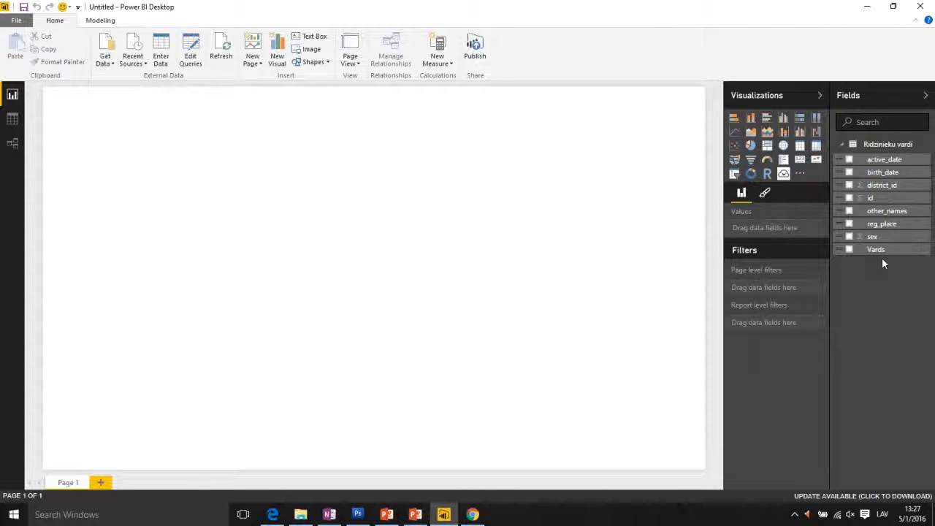
- Create a table on the report page with the Vards field and a second Vards column summarized as Count
drag(882, 252, 413, 292)
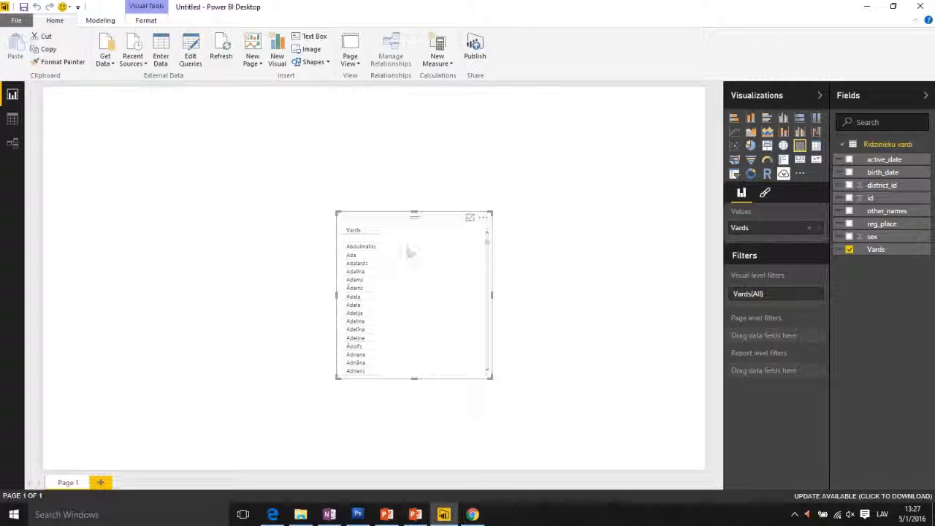
drag(889, 252, 419, 292)
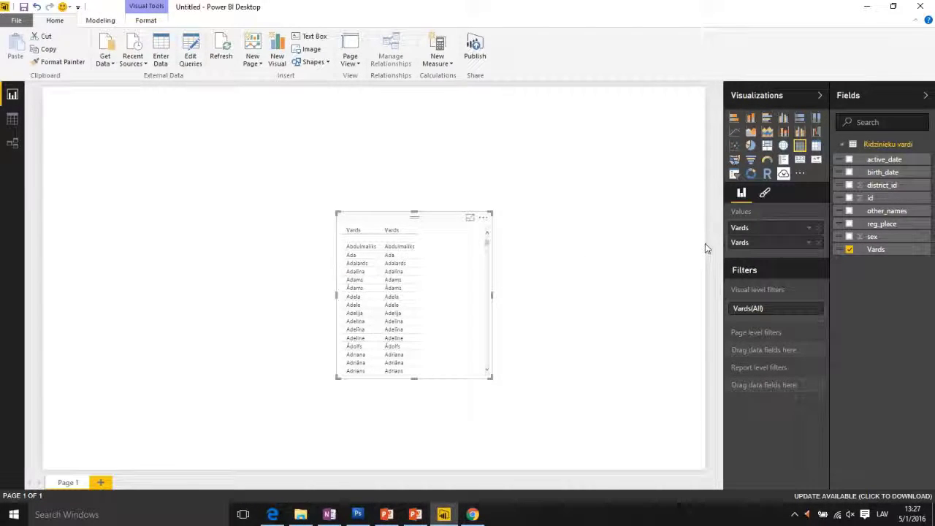
click(809, 243)
click(842, 306)
click(810, 245)
click(833, 298)
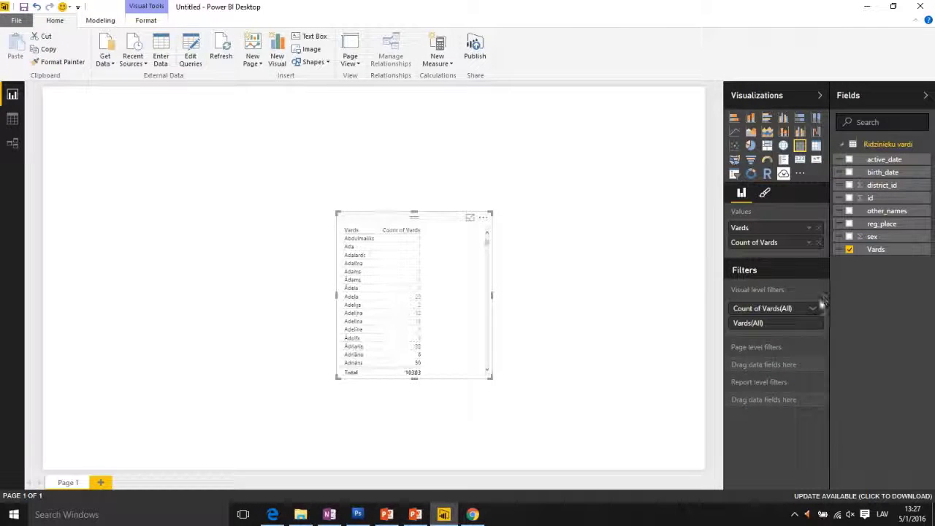
- Sort the table by Count of Vards in descending order, and reposition and resize it in the lower-right part of the page
click(405, 235)
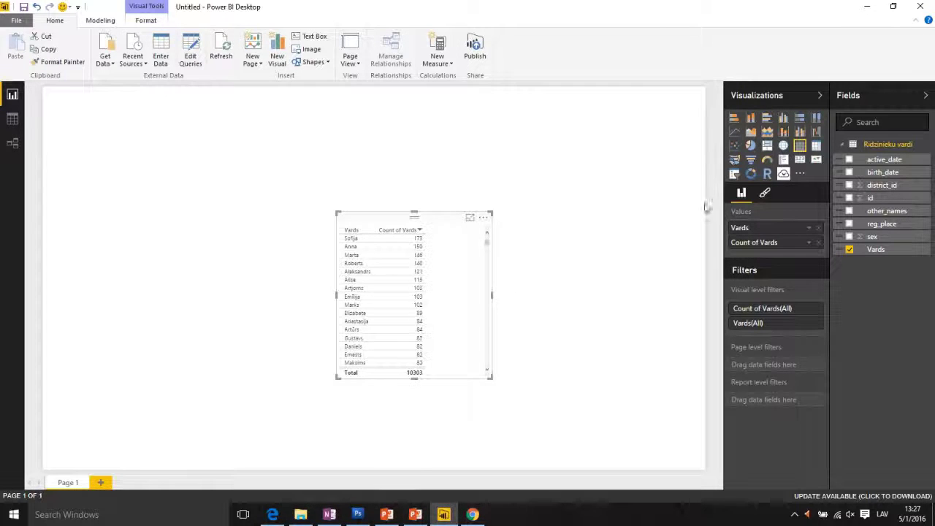
drag(490, 377, 463, 337)
drag(432, 234, 545, 303)
drag(575, 404, 604, 447)
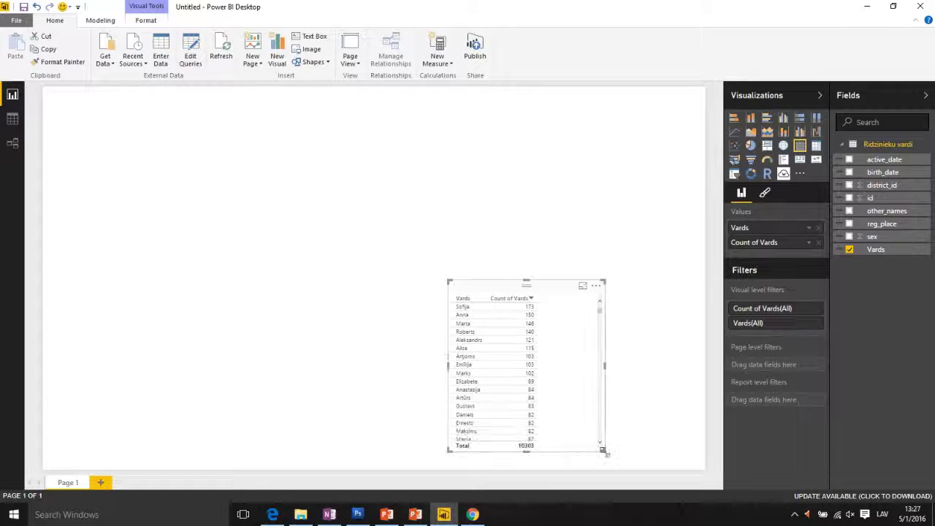
- Nudge the names table slightly to the right on the page and set its text size to 14 pt
drag(563, 287, 564, 291)
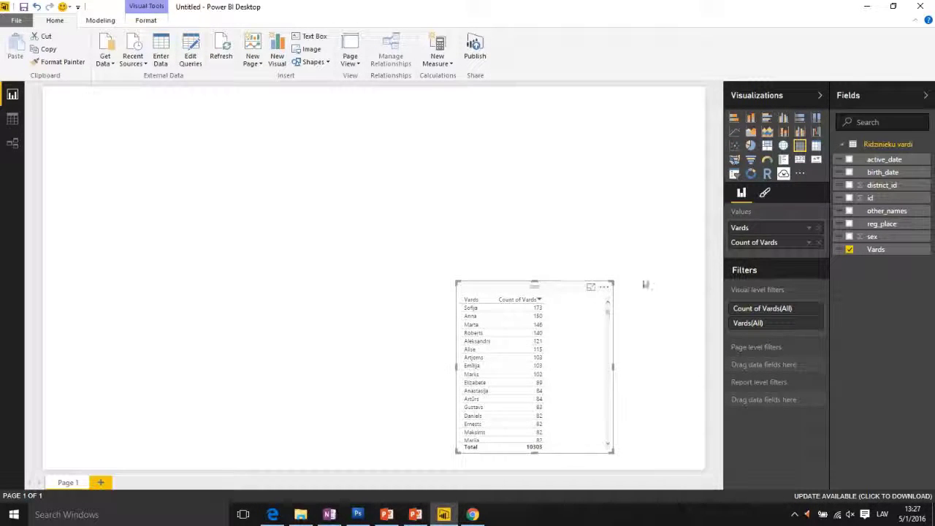
click(767, 194)
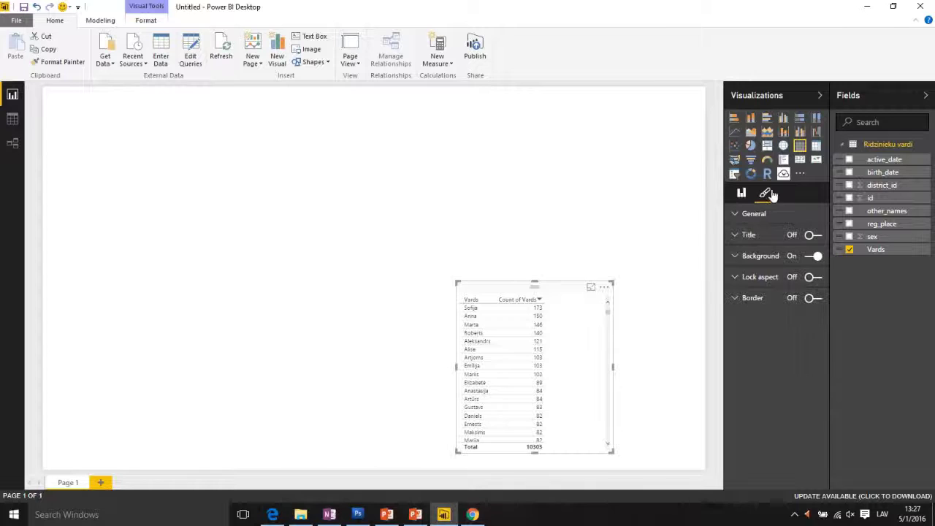
click(750, 236)
click(750, 234)
click(760, 221)
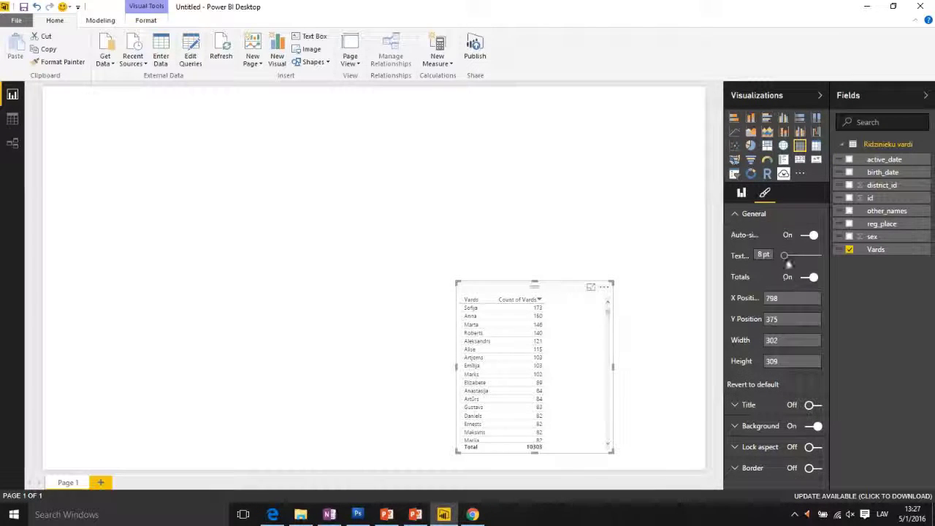
drag(788, 257, 791, 261)
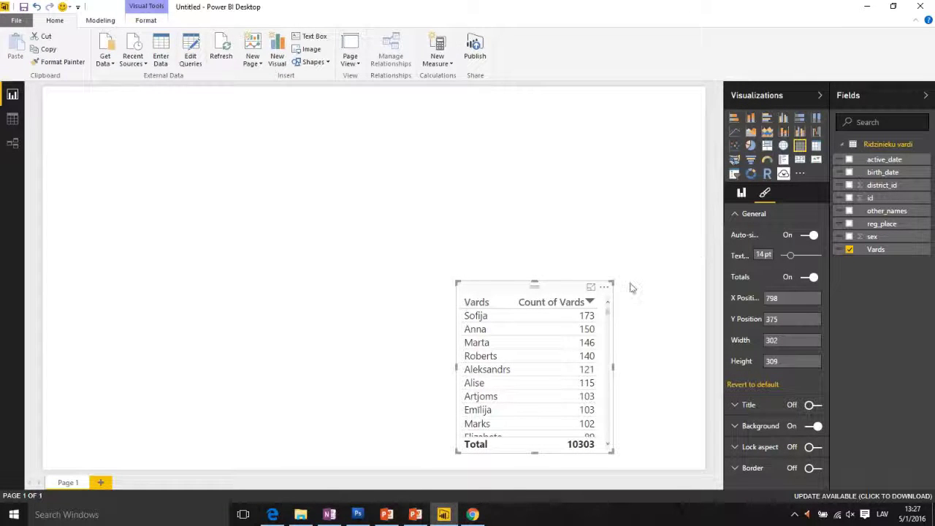
click(534, 256)
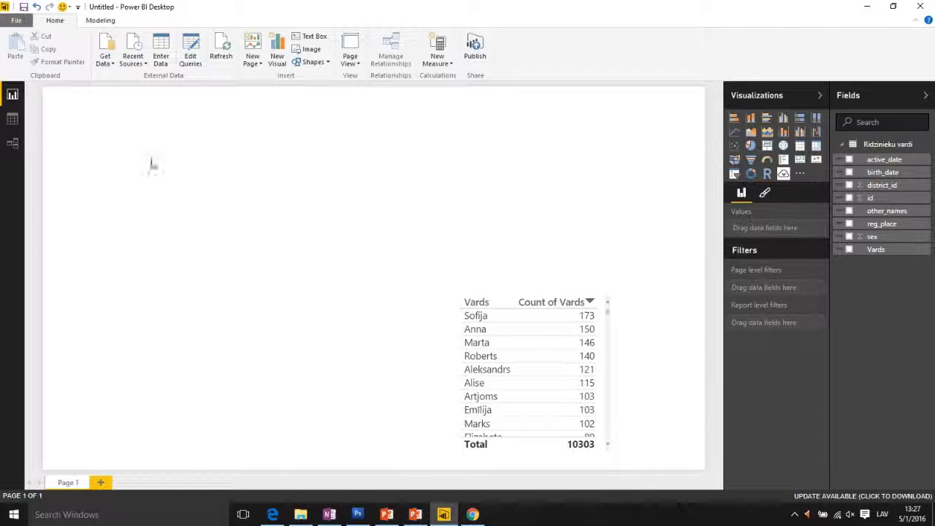
- Add a calculated column to the Ridzinieku vardi table with the formula Gads = YEAR('Ridzinieku vardi'[birth_date])
click(13, 119)
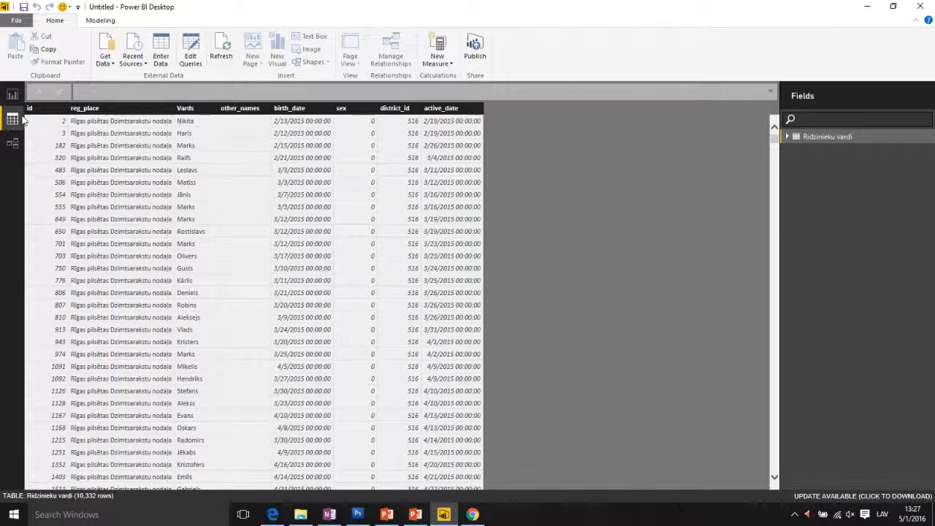
click(99, 20)
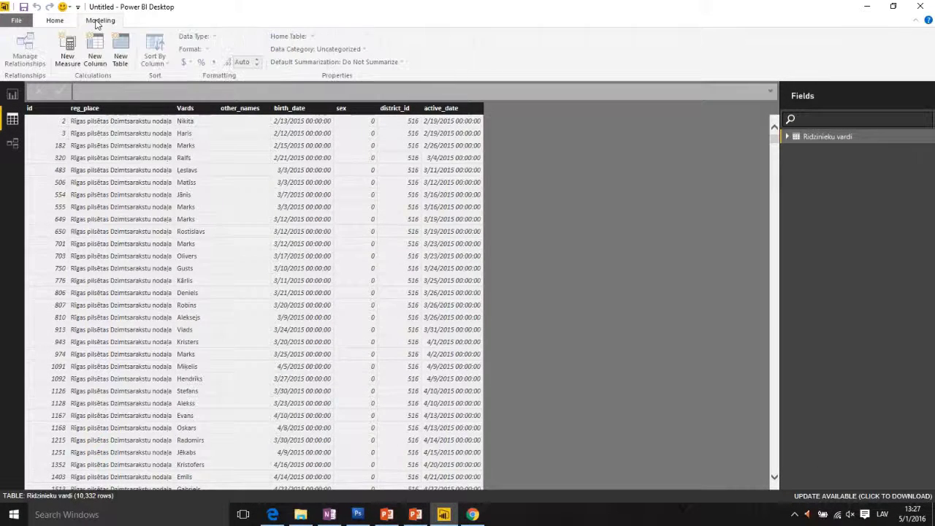
click(95, 55)
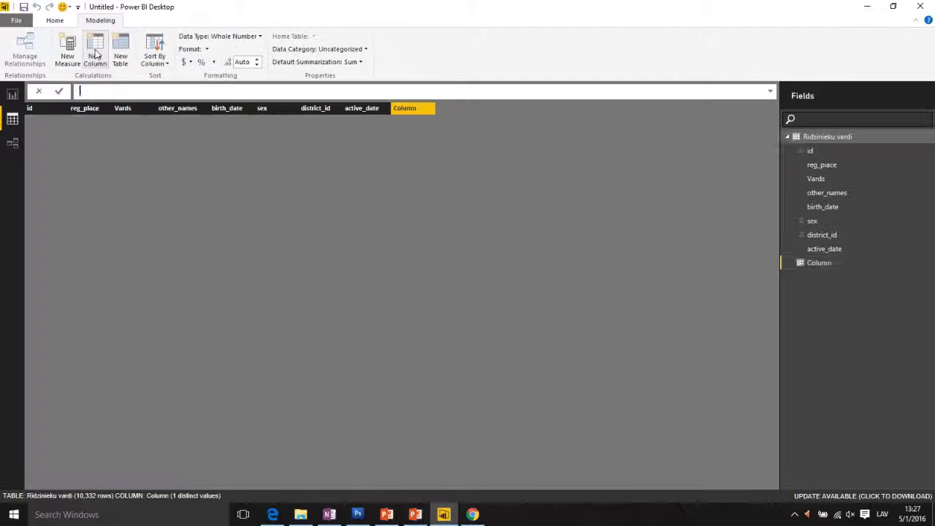
text(Gads)
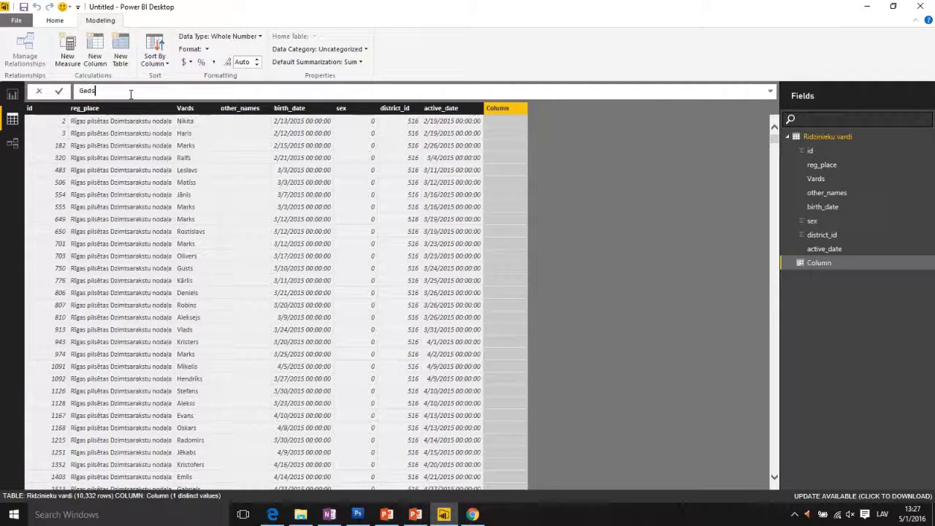
text( = ye)
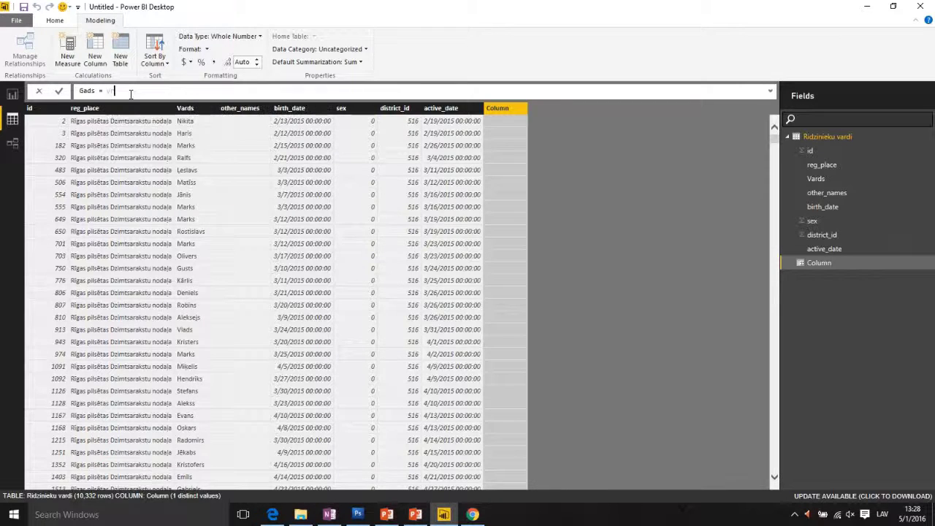
key(Tab)
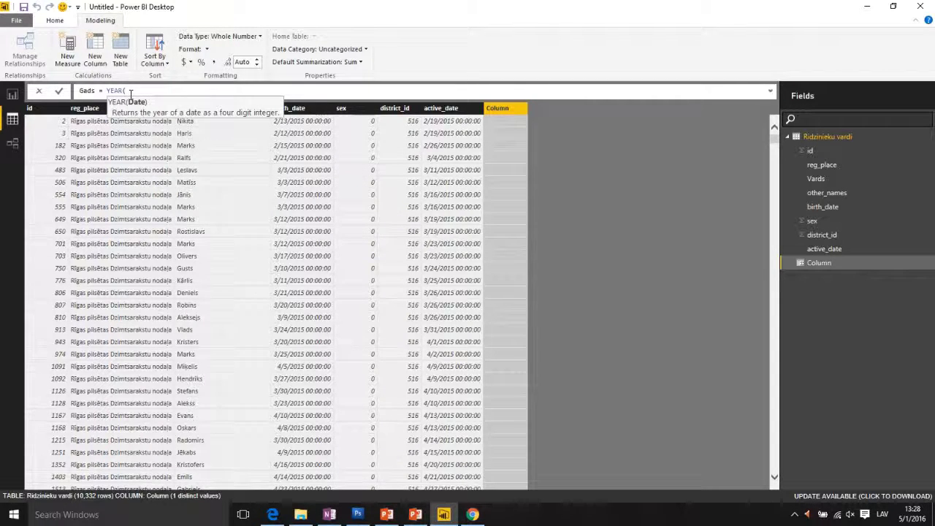
text('Ridzinieku vardi'[birth_date]))
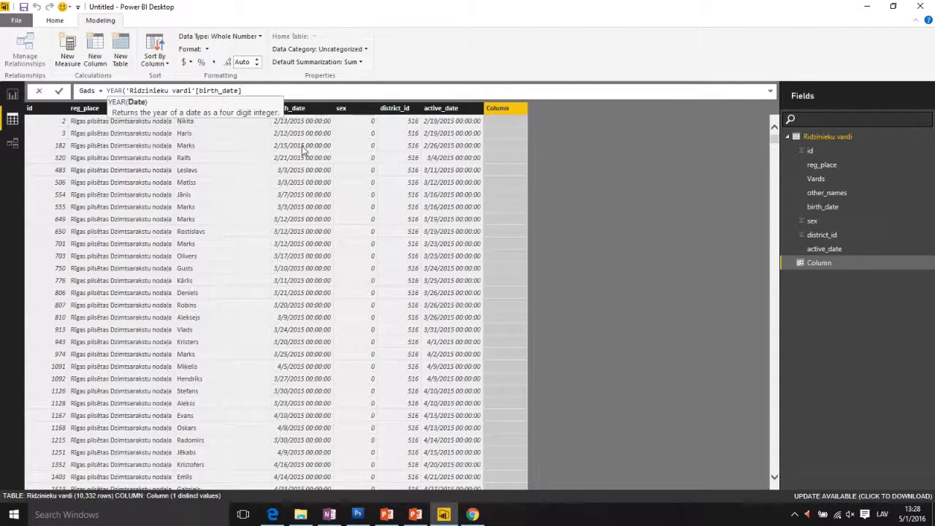
key(Return)
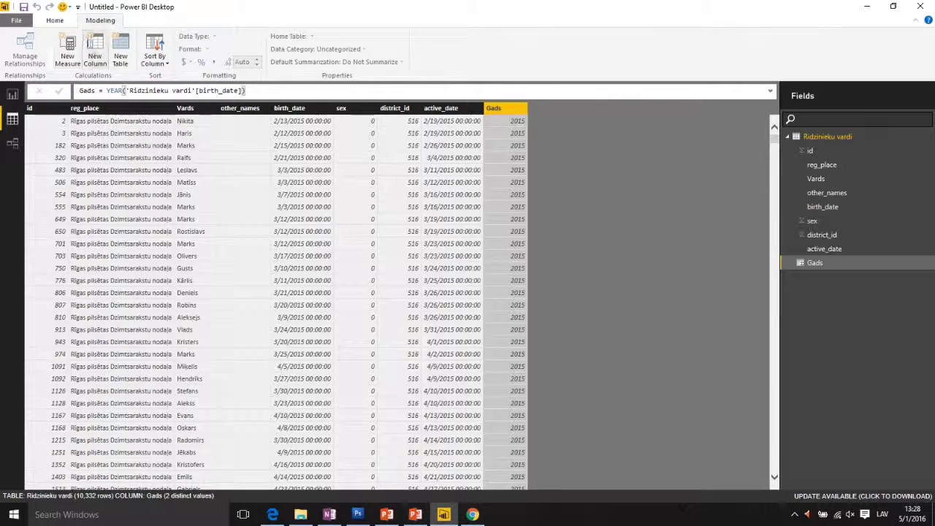
- Add a second calculated column with the formula Menesis = MONTH('Ridzinieku vardi'[birth_date])
click(92, 51)
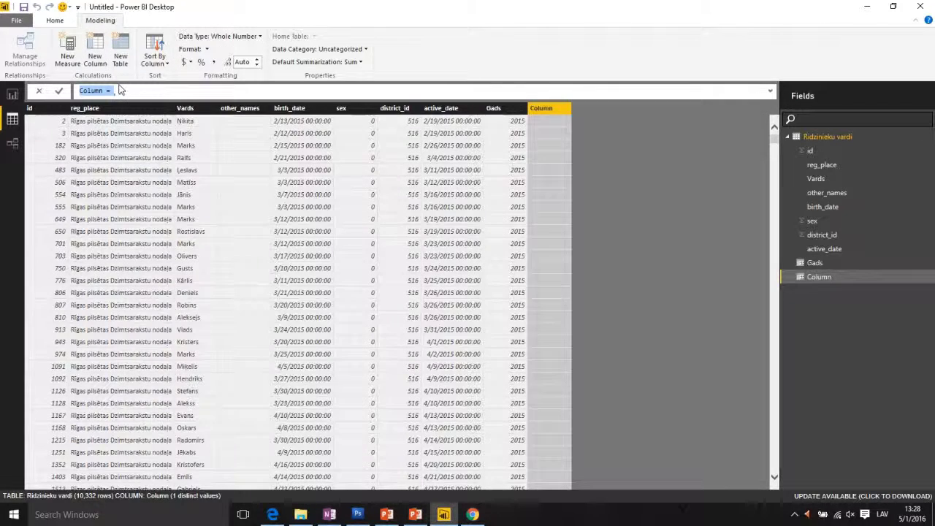
text(Menesis)
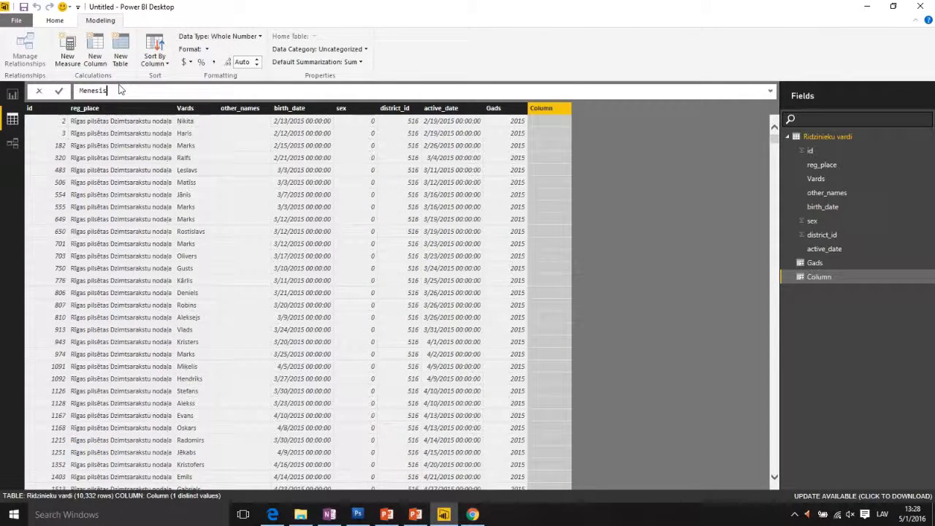
text( = )
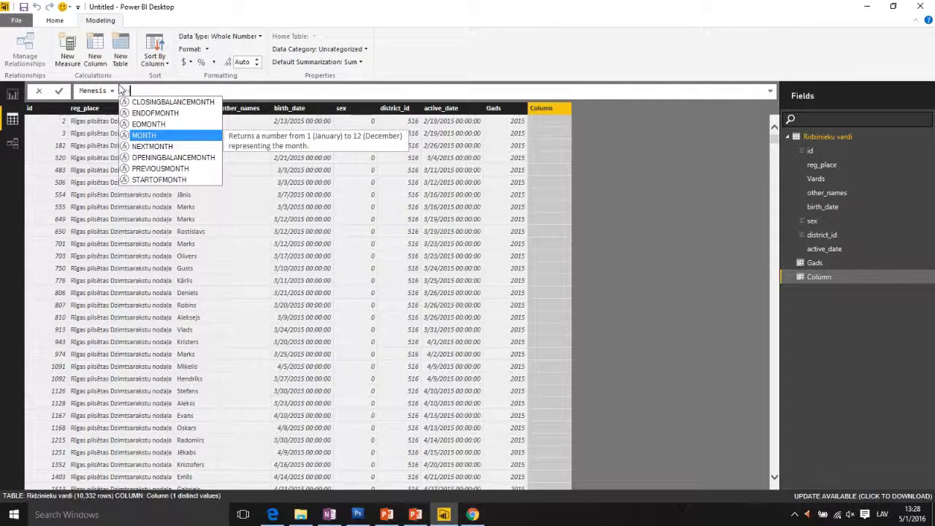
text(MONTH('Ridzinieku vardi'[birth_date])
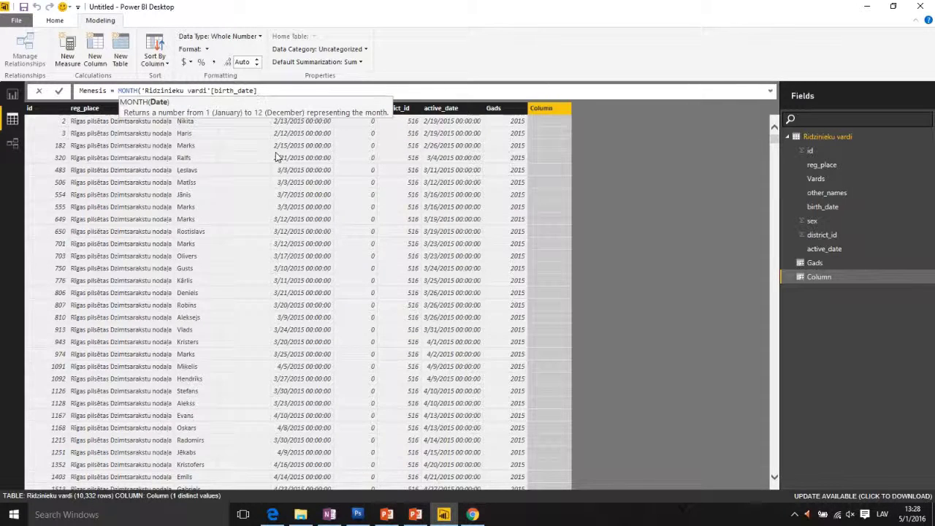
text())
key(Return)
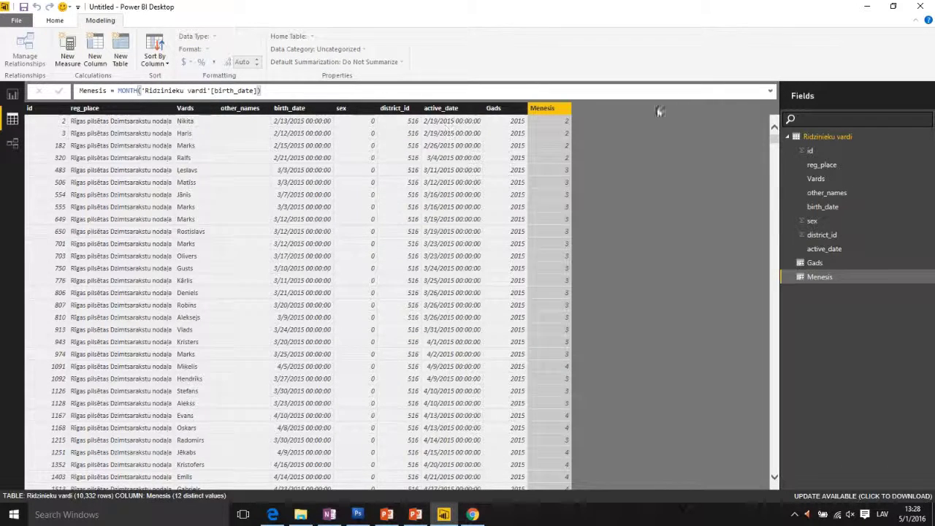
- Create a slicer for the Gads field on the report page, above the names table
click(12, 96)
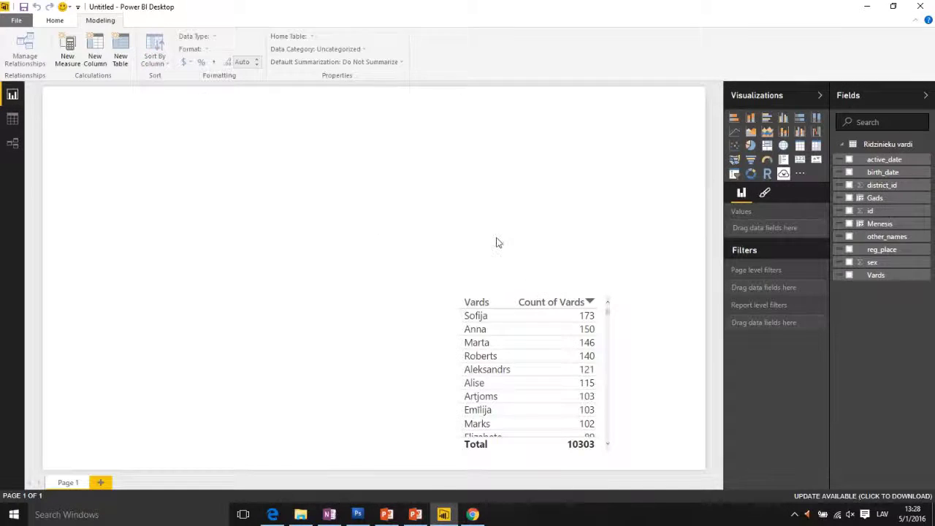
drag(875, 198, 550, 189)
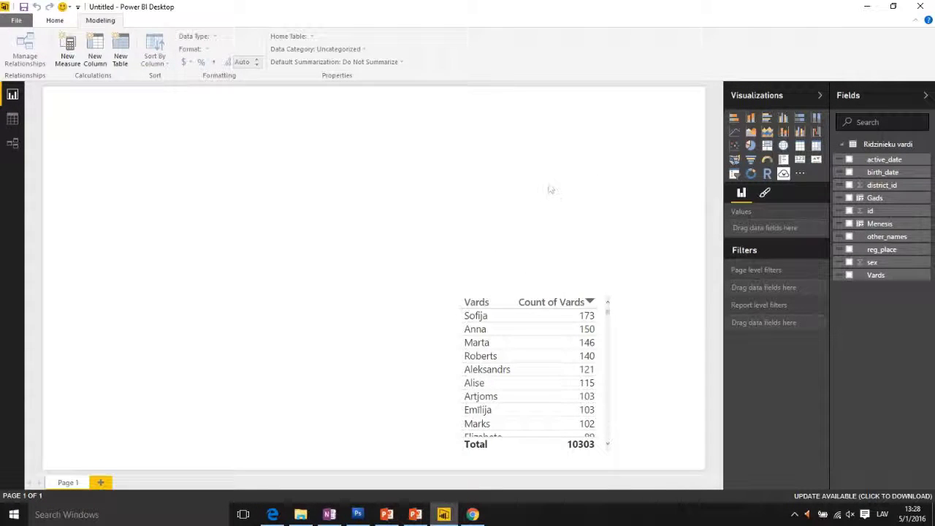
click(734, 175)
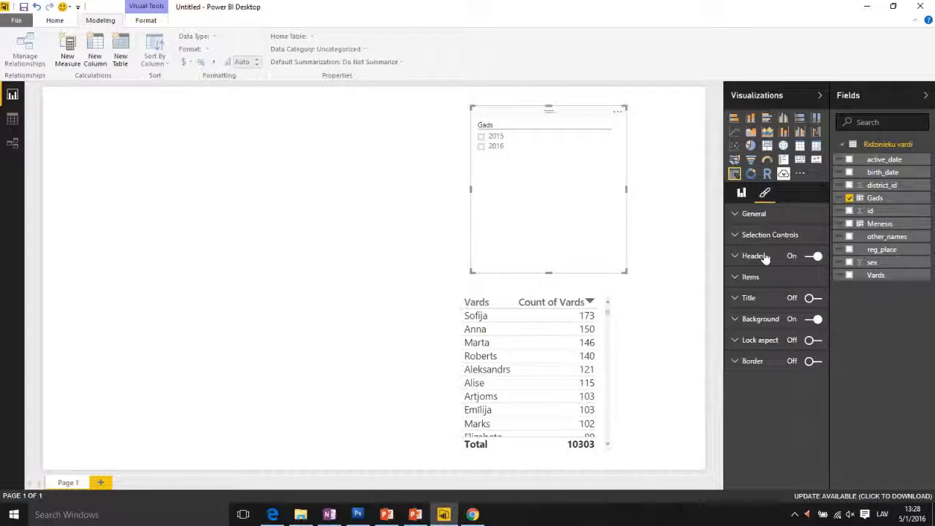
- Set the Gads slicer's item text size to 18 pt and shrink the slicer to fit its two years
click(751, 277)
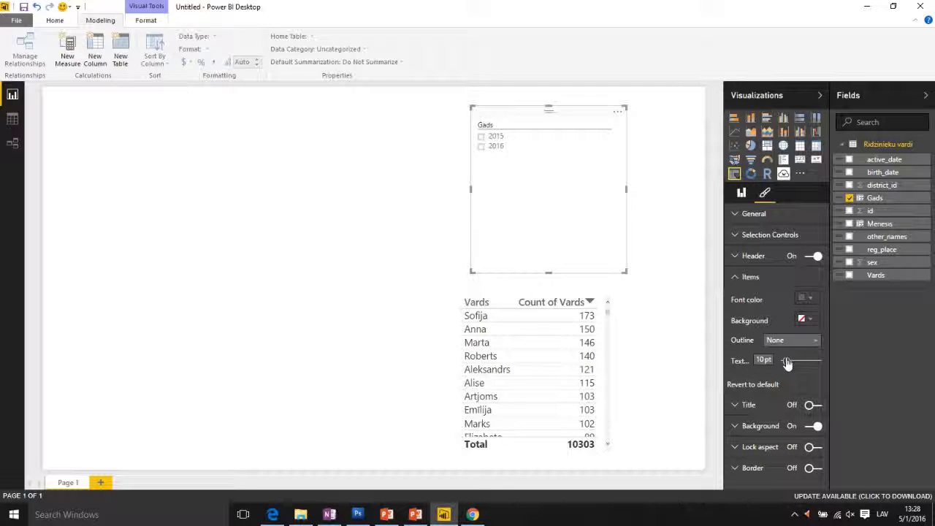
drag(795, 363, 796, 363)
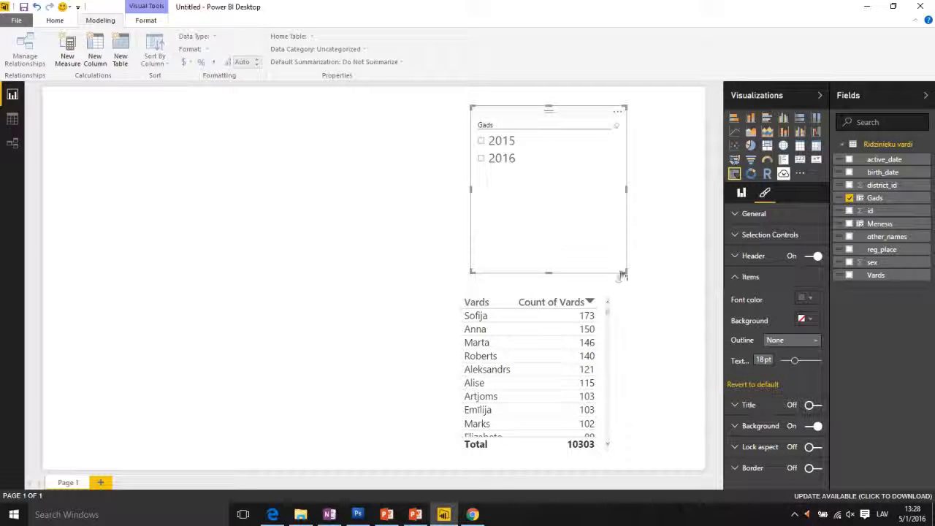
drag(623, 271, 541, 169)
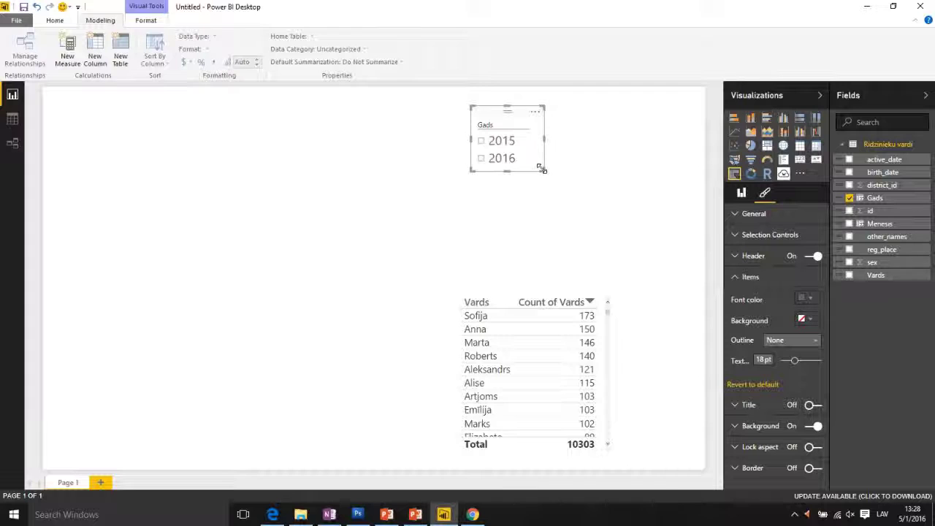
- Test the Gads slicer by filtering the names table alternately to 2015 and 2016, and clear the selection
click(482, 141)
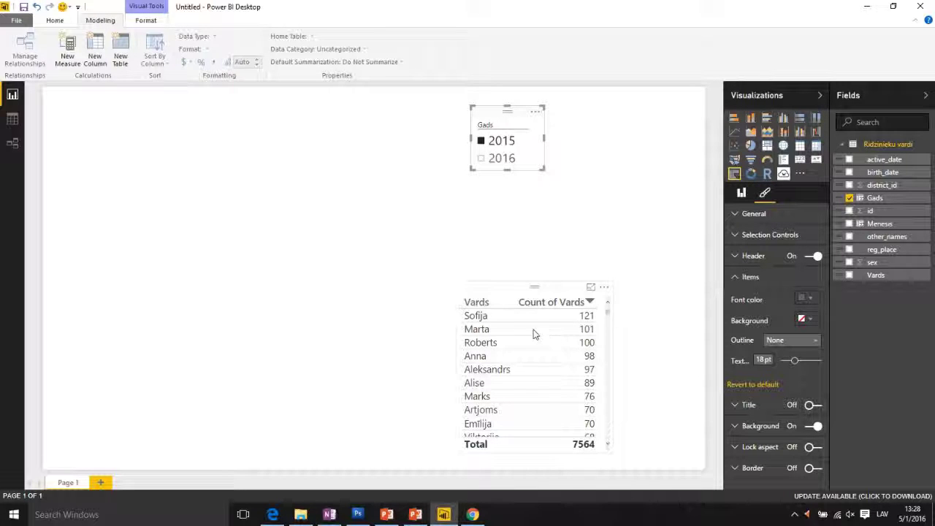
click(494, 160)
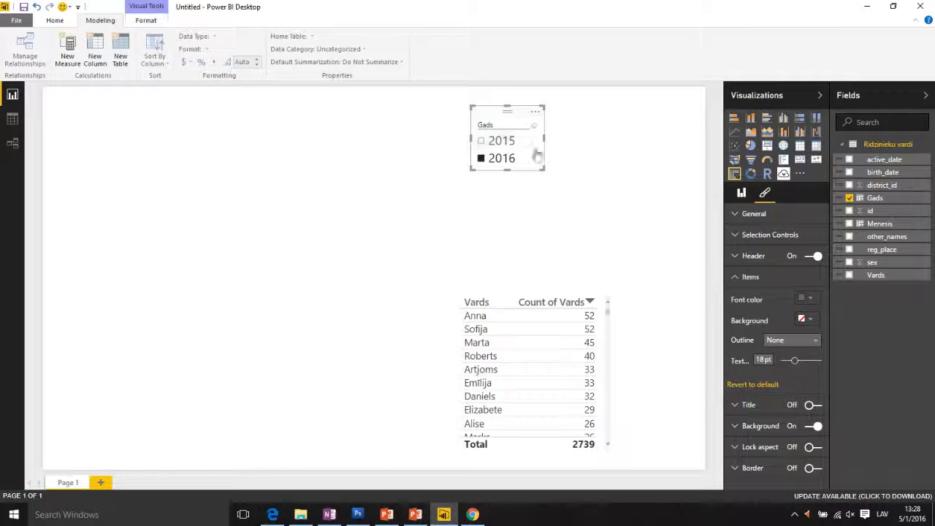
click(507, 147)
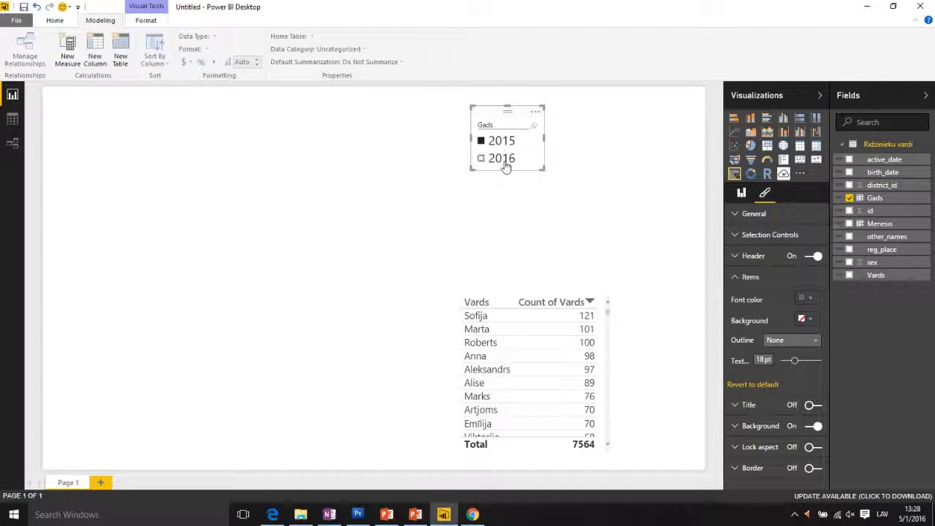
click(505, 162)
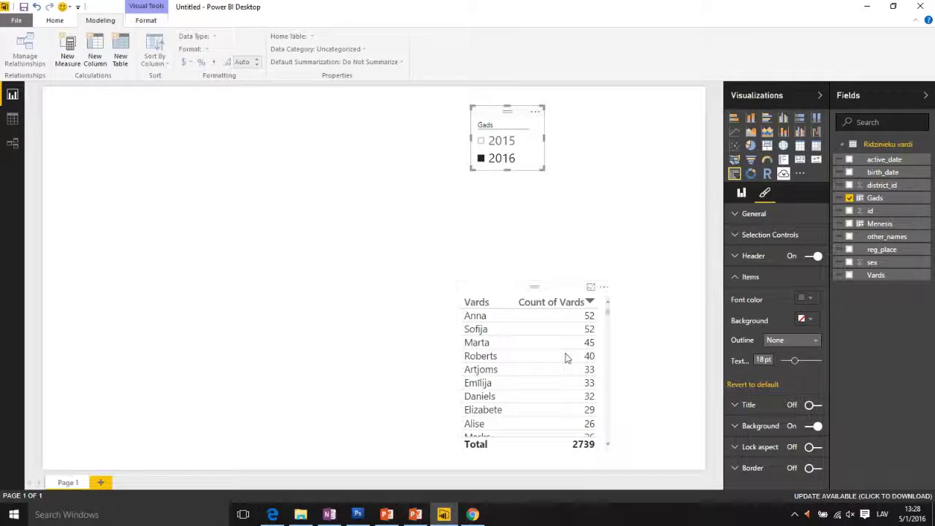
click(504, 158)
click(597, 193)
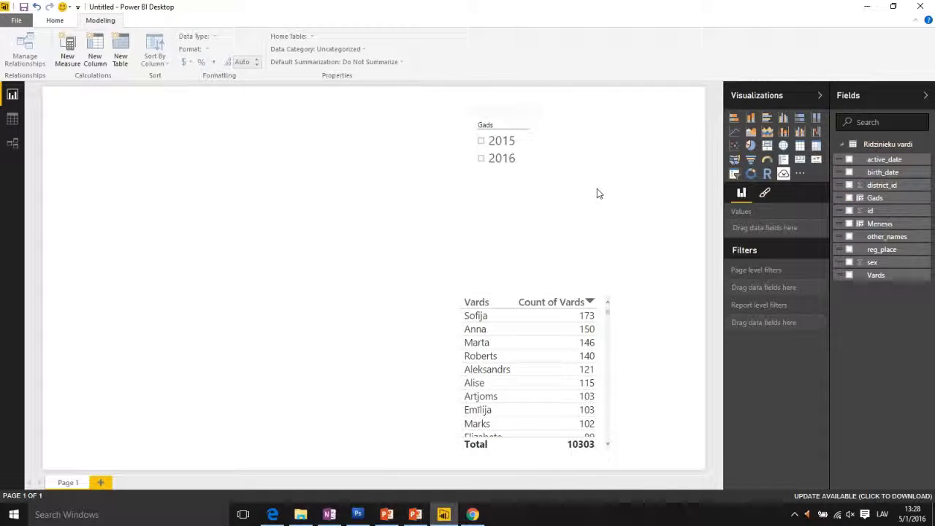
- Add a card visual for the id field, make it smaller and place it just right of the Gads slicer
drag(869, 211, 685, 151)
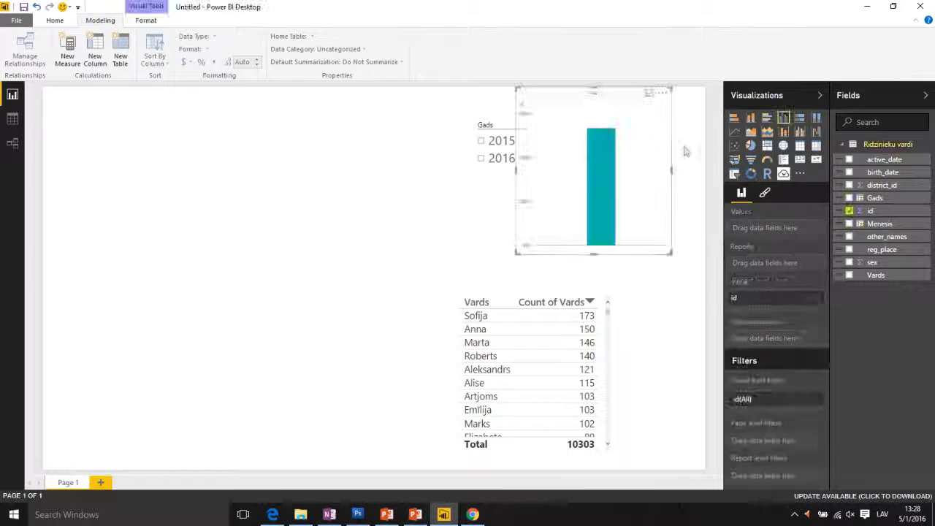
click(799, 161)
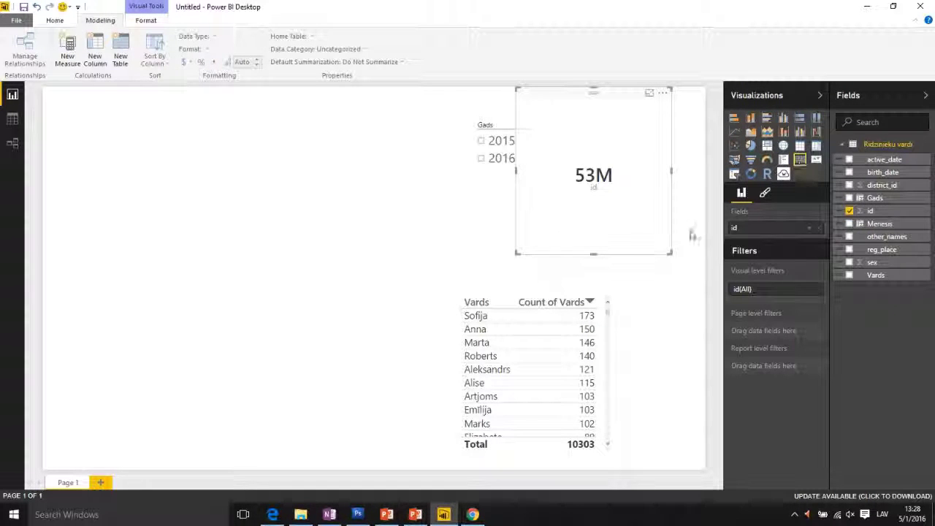
drag(673, 262, 627, 181)
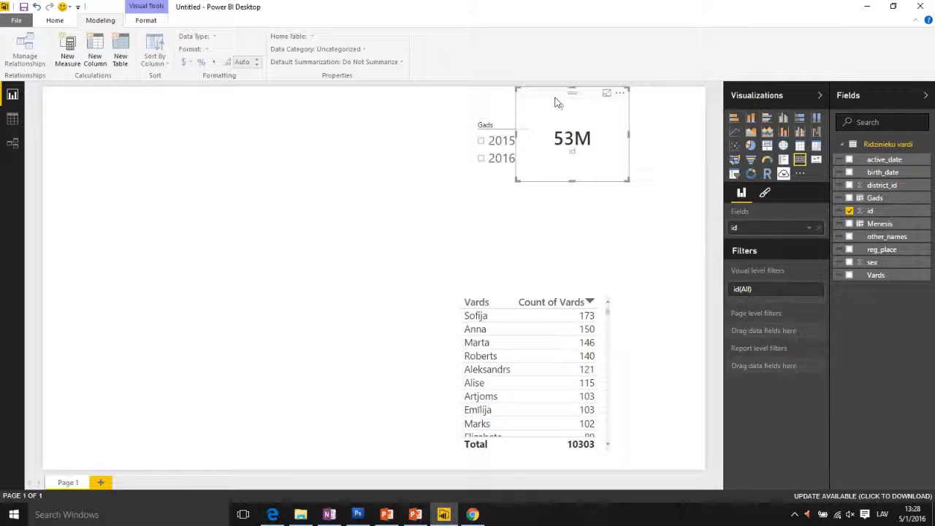
drag(557, 100, 595, 102)
drag(613, 180, 612, 174)
- Summarize the card's id field as Count and open the card's formatting options
click(808, 228)
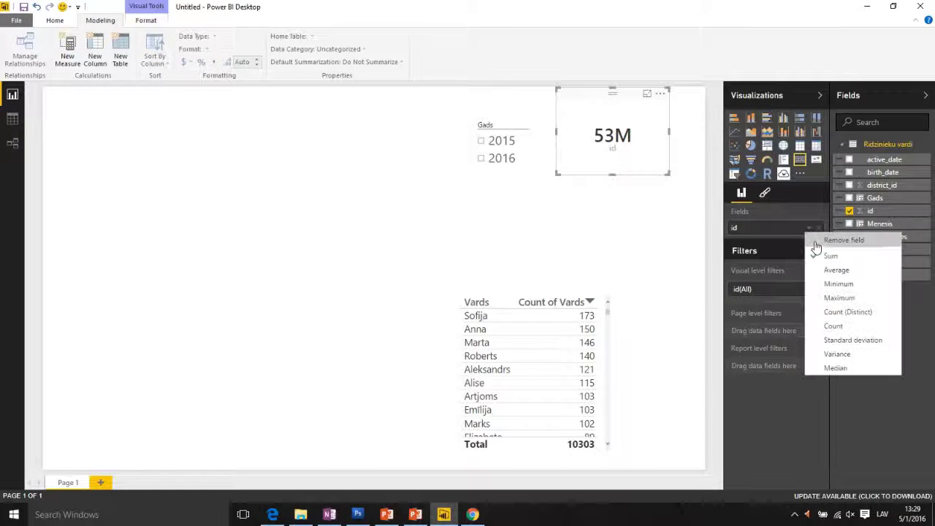
click(846, 327)
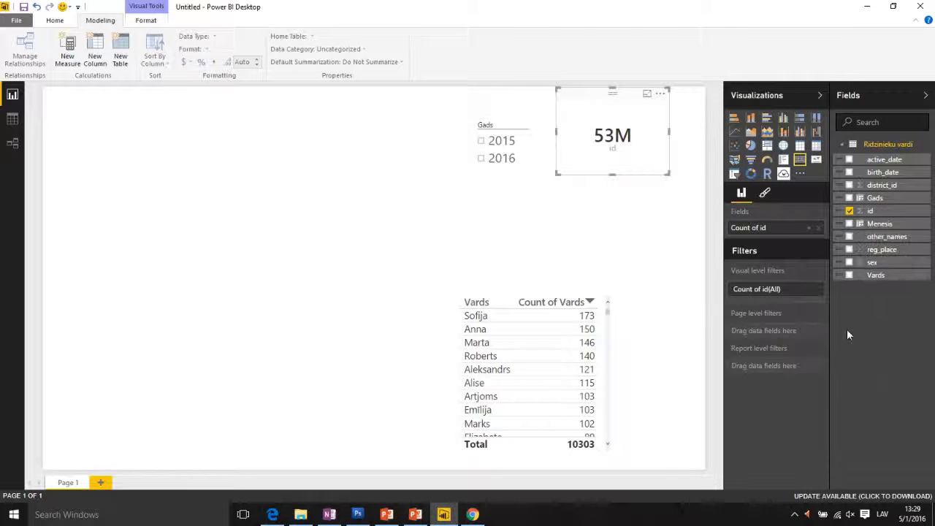
click(764, 195)
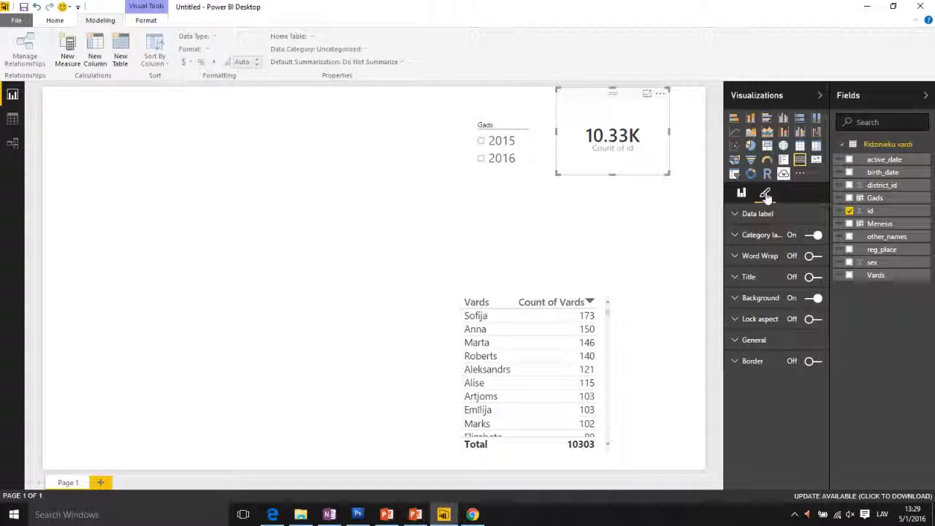
- Set the card's data label display units to None, then shrink the card slightly and nudge it beside the Gads slicer
click(766, 215)
click(788, 262)
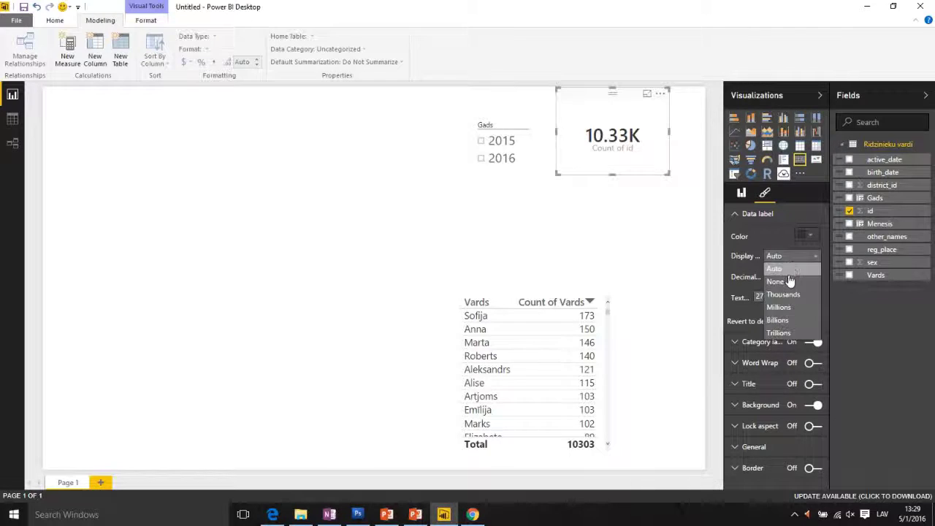
click(776, 269)
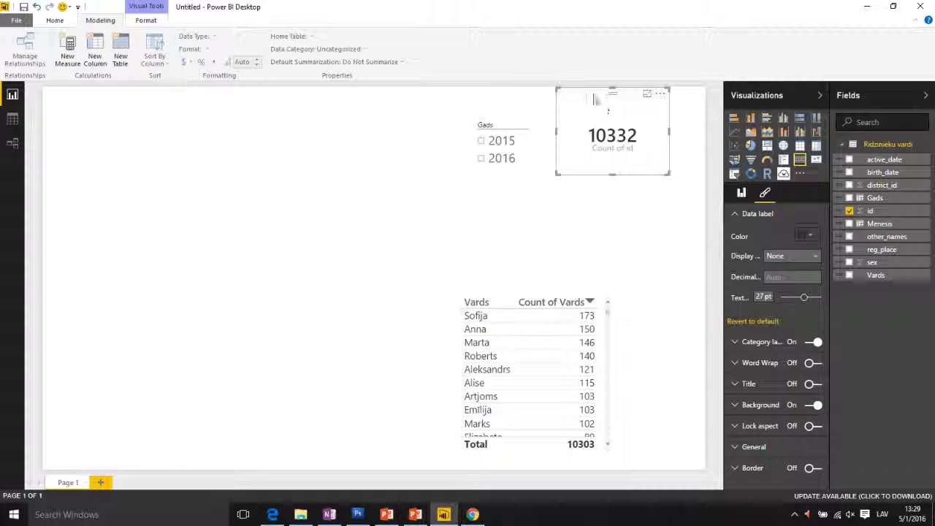
drag(599, 98, 603, 103)
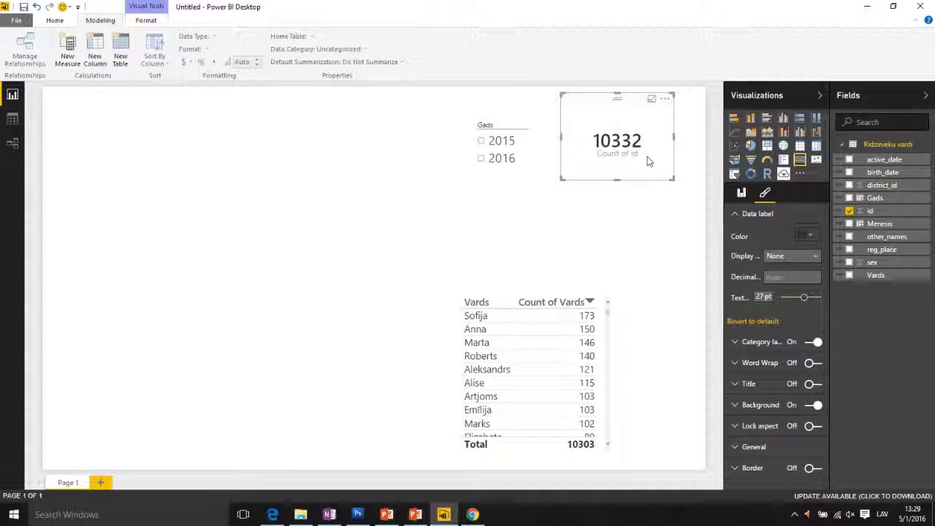
drag(667, 177, 659, 169)
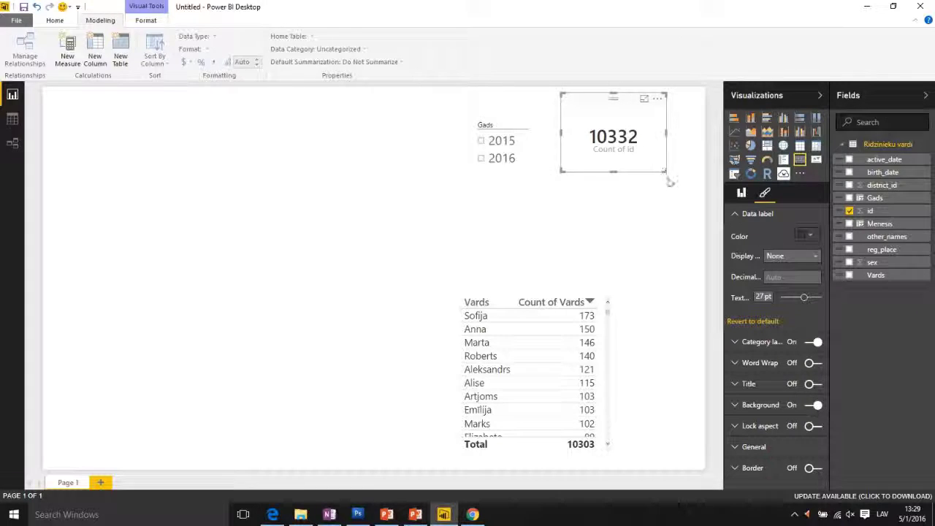
click(682, 241)
- Test the card and names table by filtering the Gads slicer to 2015 and 2016, and clear the selection
click(485, 141)
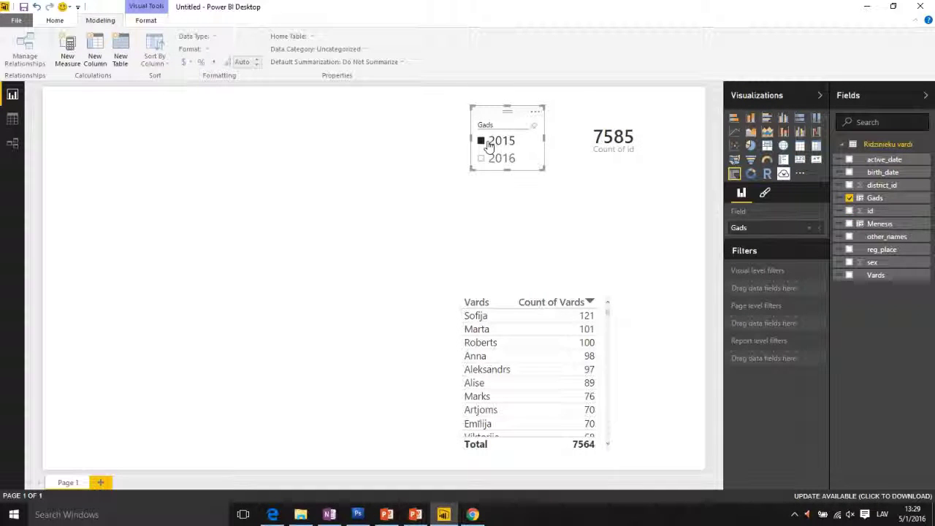
click(491, 157)
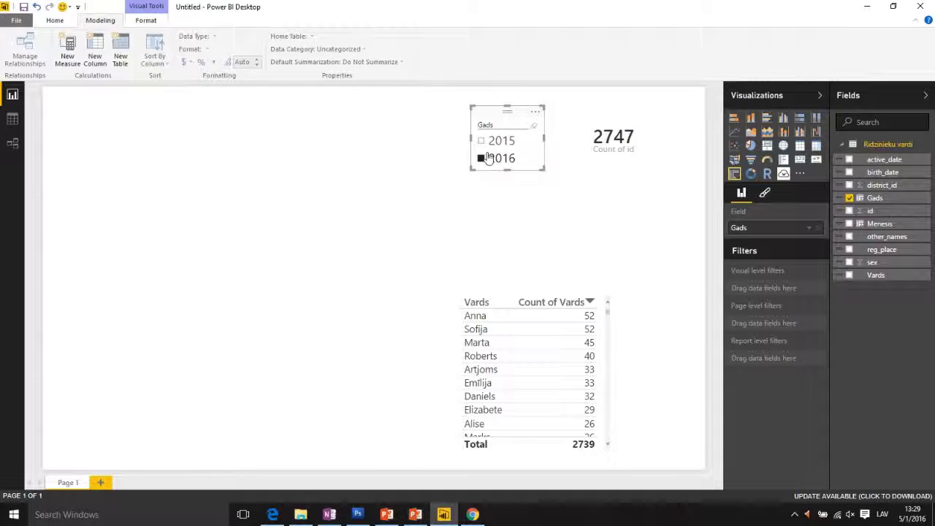
click(488, 157)
click(462, 221)
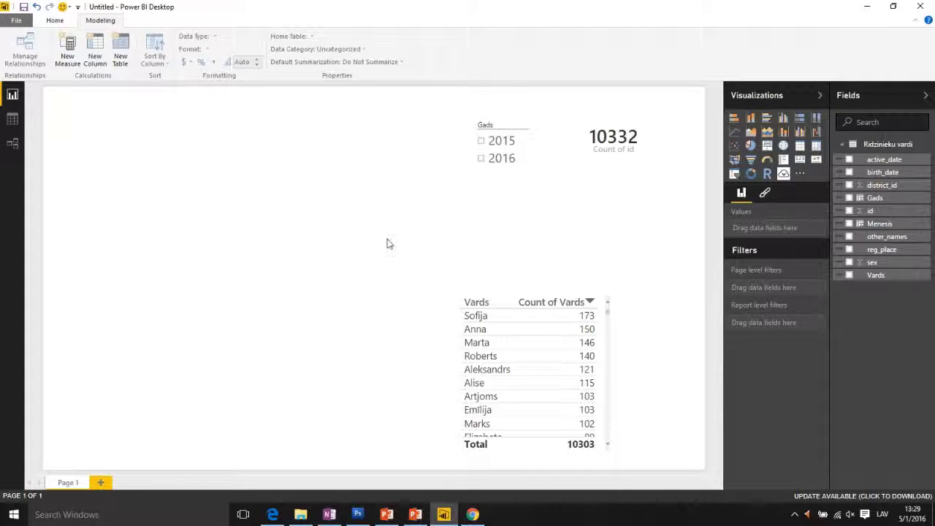
- Switch to Chrome, find Word Cloud in the Power BI visuals gallery and download the visual
click(472, 514)
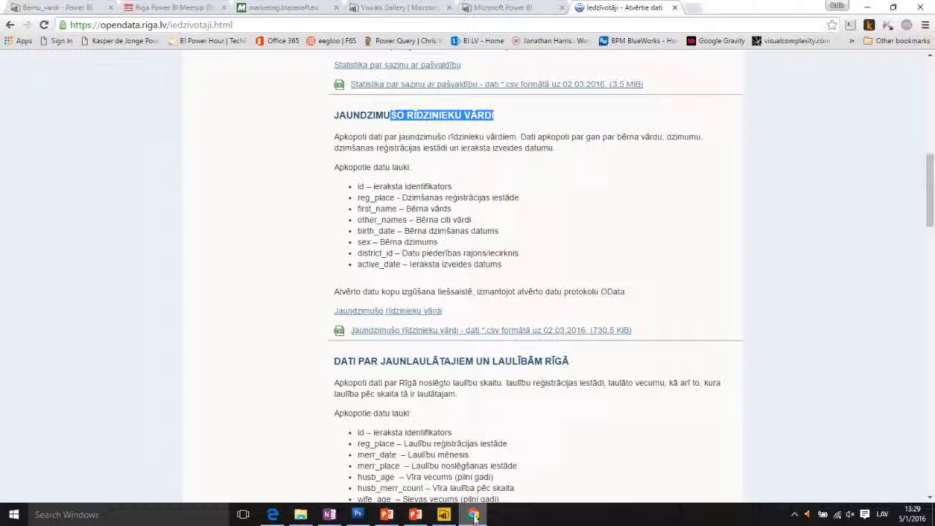
click(400, 7)
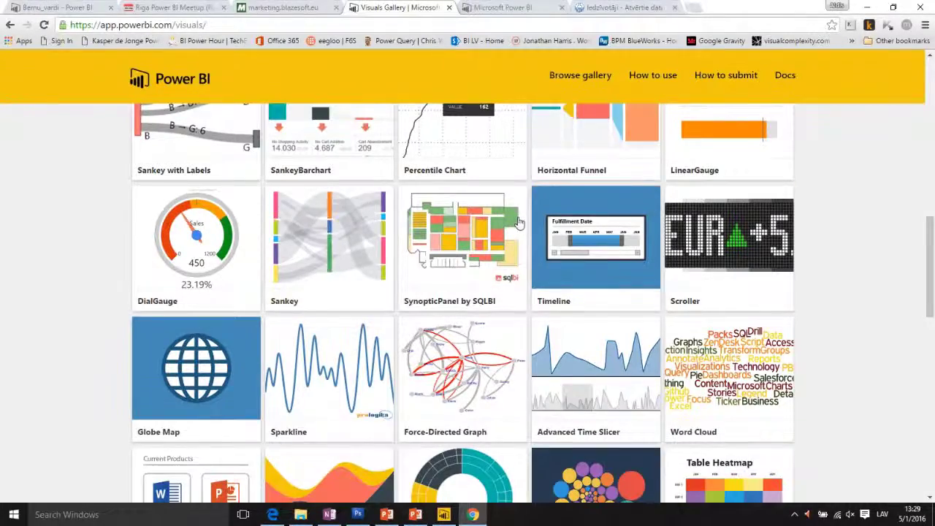
scroll(518, 221, down, 1)
scroll(519, 221, up, 9)
scroll(519, 221, down, 3)
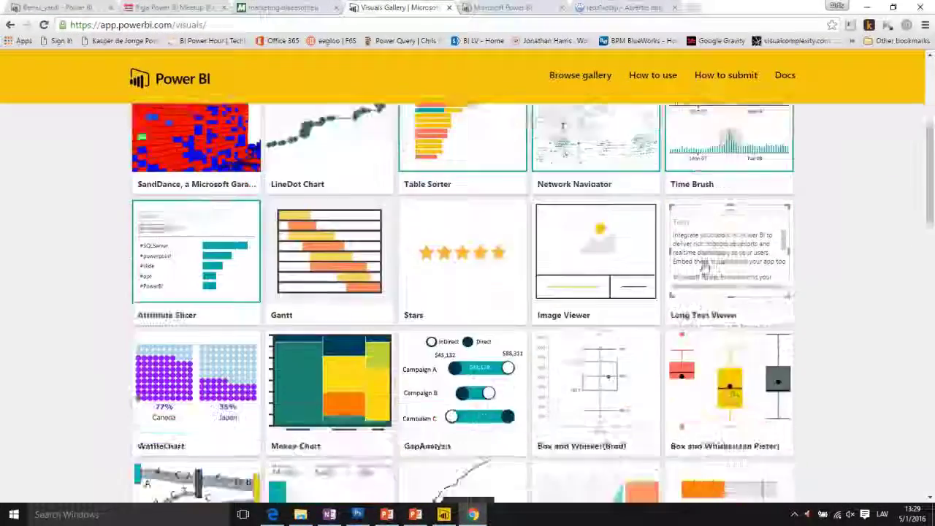
scroll(707, 266, down, 7)
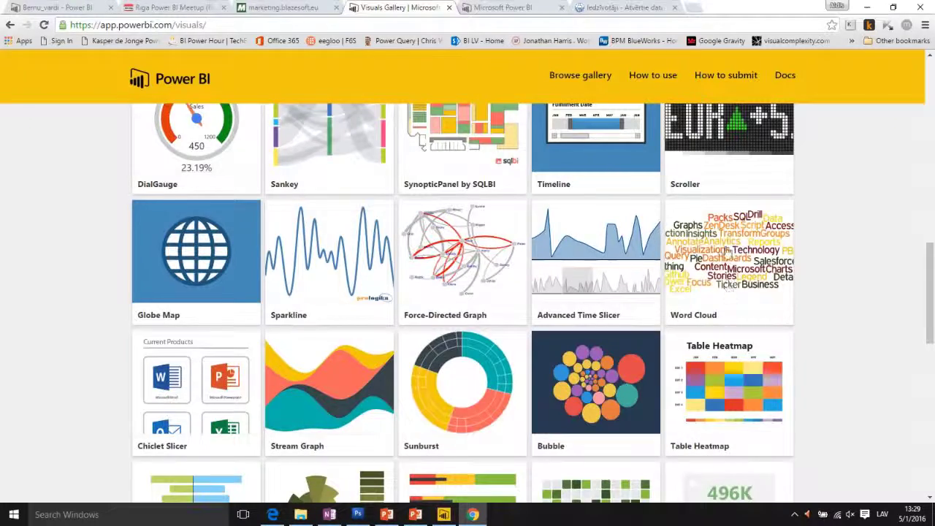
click(727, 251)
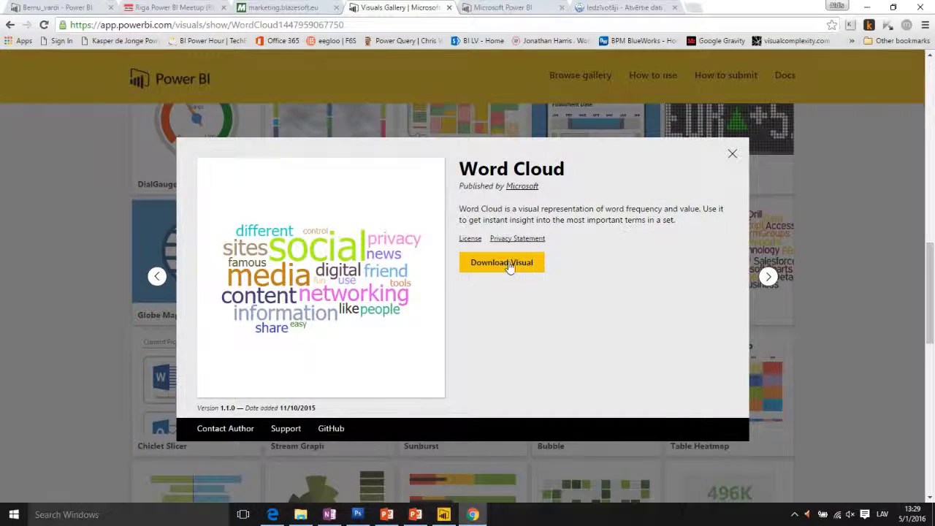
click(509, 265)
click(693, 324)
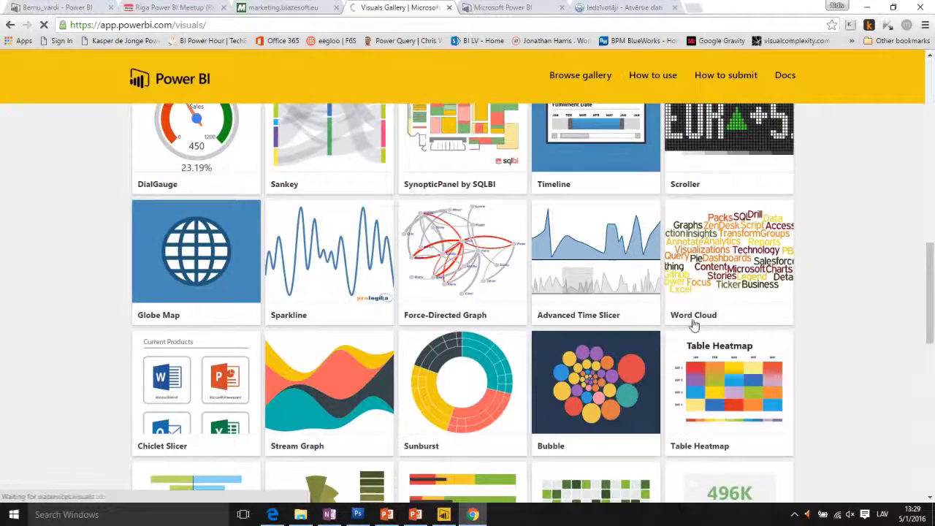
- Switch back to Power BI Desktop, import the Word Cloud custom visual file and update the report's existing copy
click(443, 514)
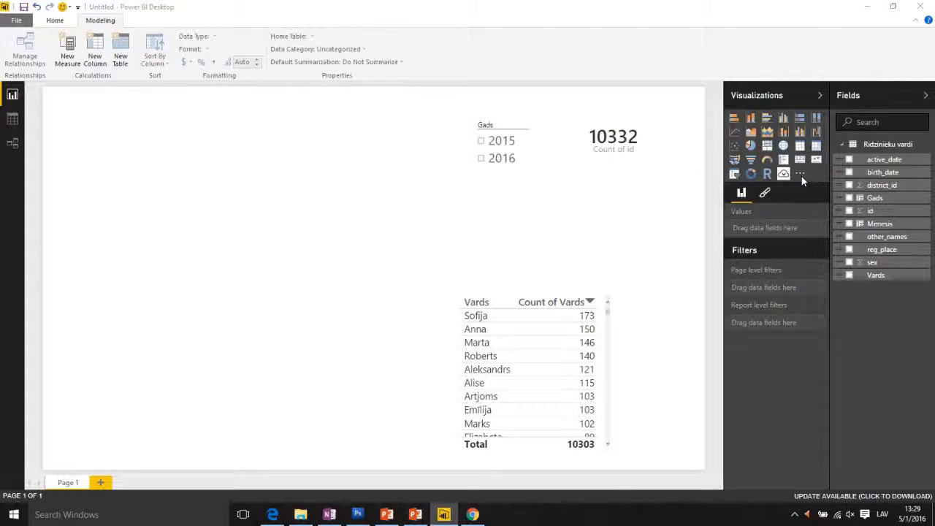
click(801, 176)
click(235, 93)
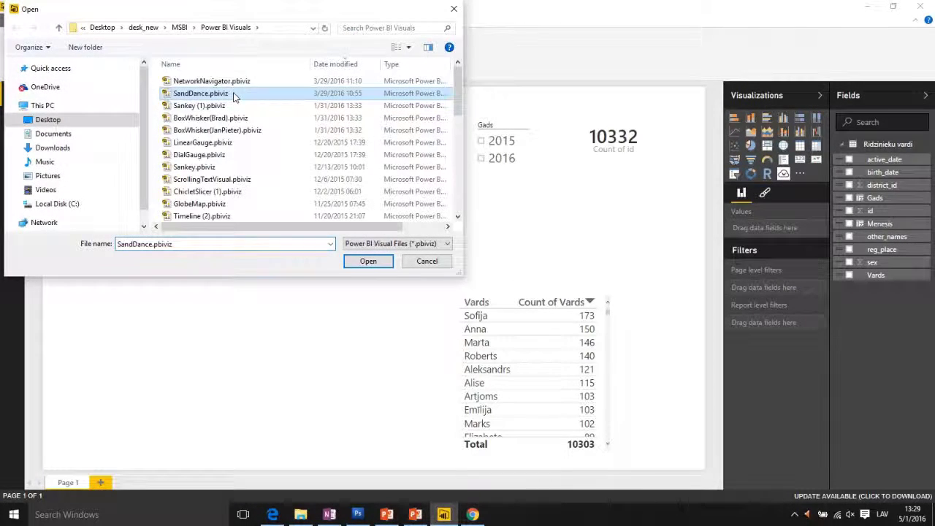
scroll(234, 146, down, 5)
double_click(193, 80)
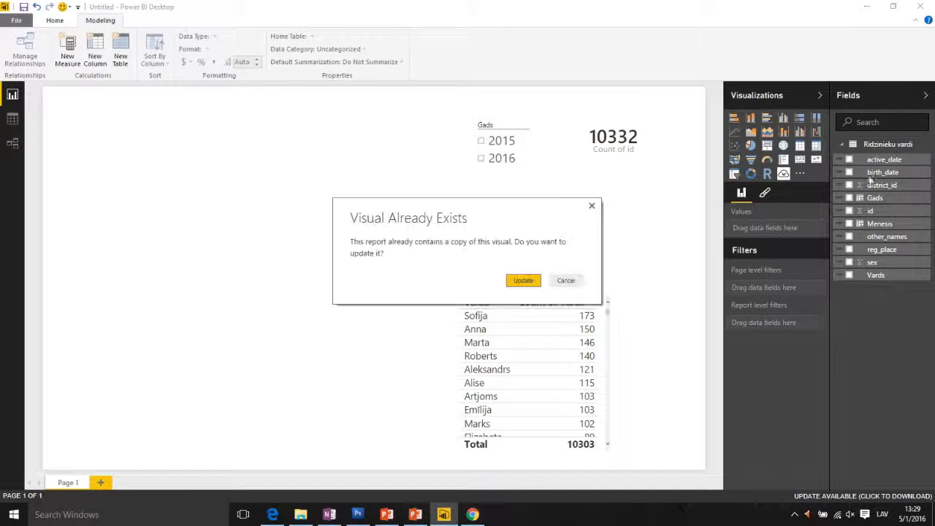
click(538, 283)
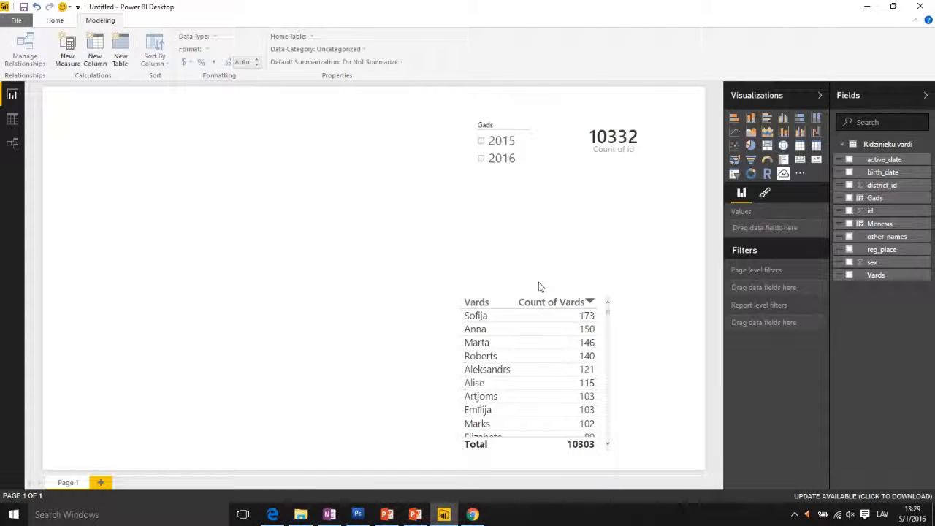
click(572, 281)
- Add a Word Cloud visual filling the page area beside the names table, with Vards as group and Count of Vards as value
click(782, 175)
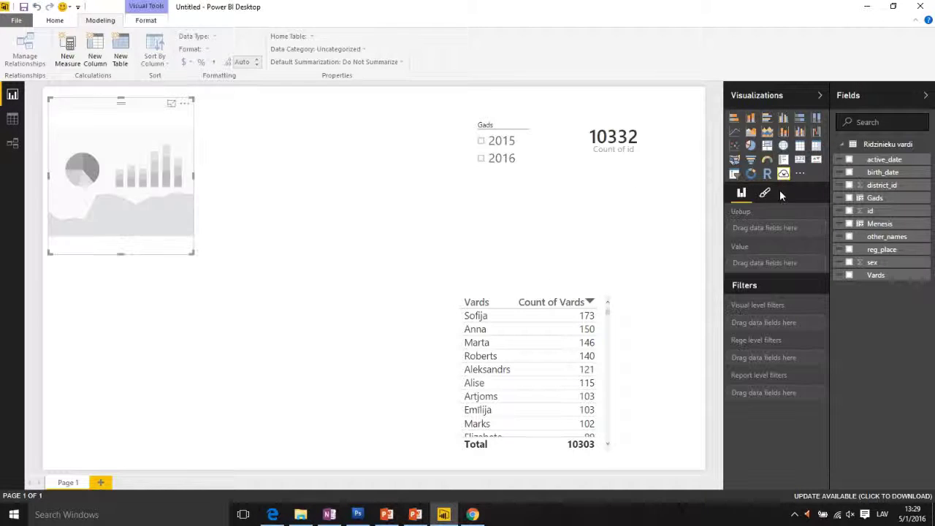
drag(192, 251, 442, 452)
drag(243, 98, 244, 154)
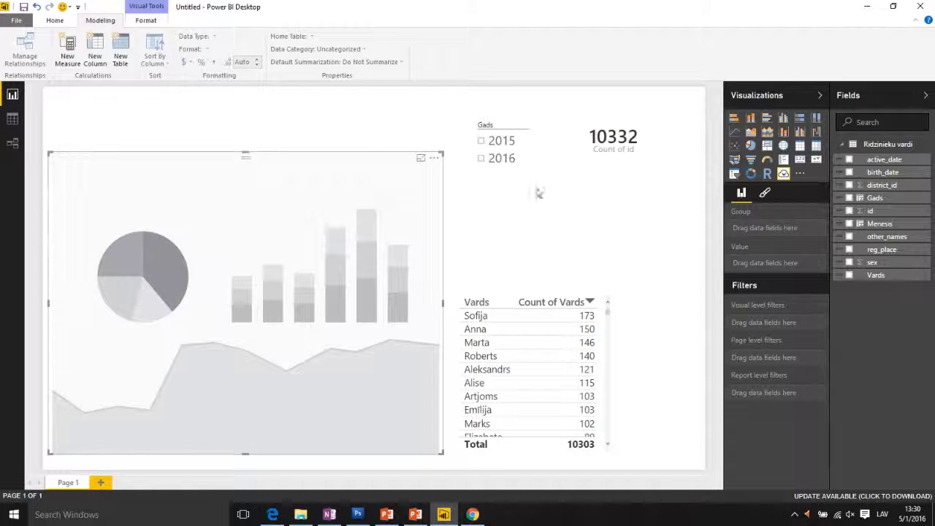
drag(873, 275, 341, 272)
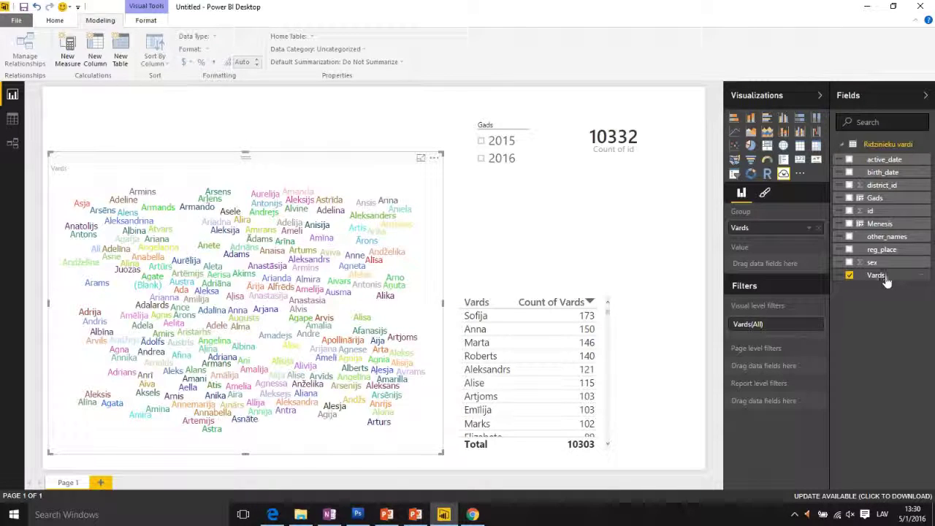
drag(876, 276, 219, 311)
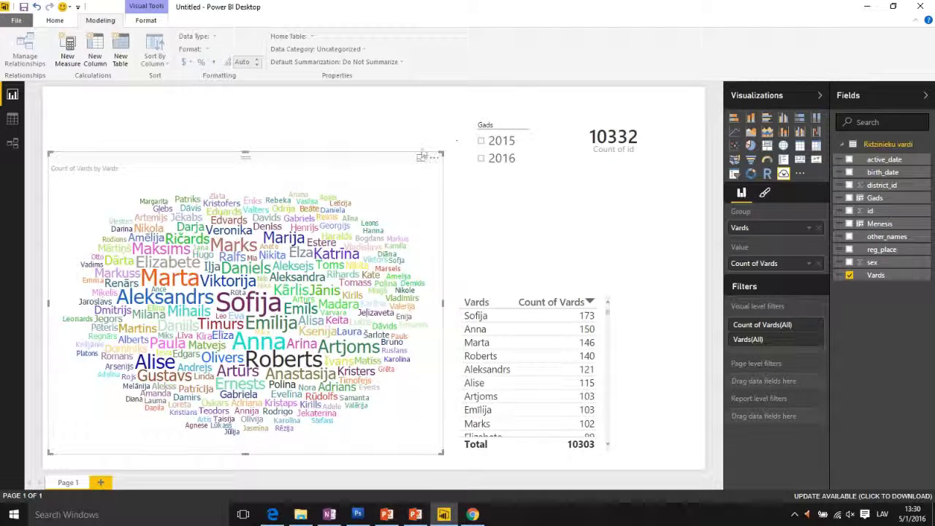
- Filter the report to 2015 and to 2016, and extend the word cloud up to the page's upper edge
click(501, 143)
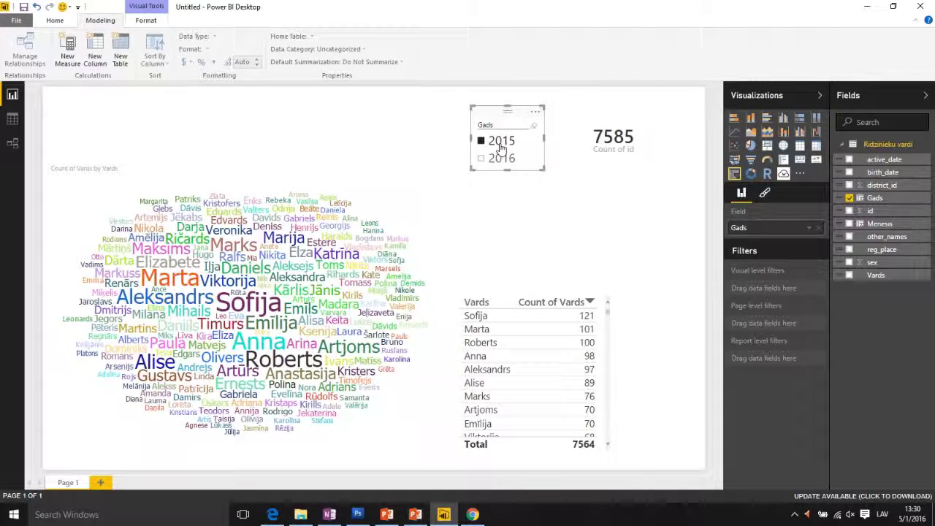
click(507, 158)
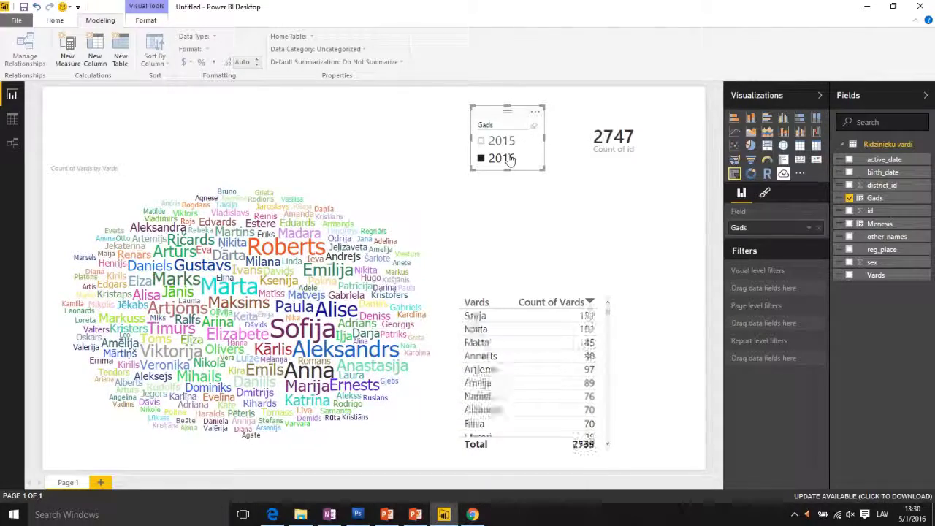
click(285, 158)
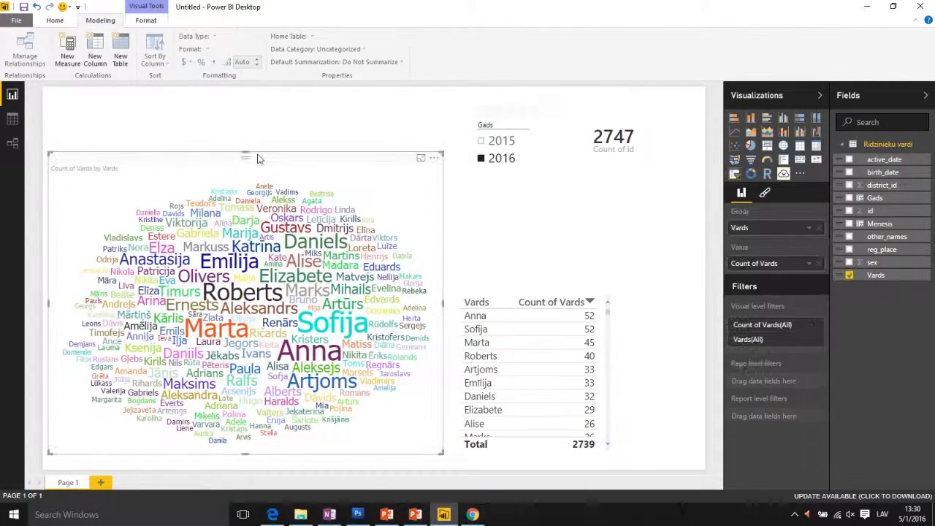
drag(246, 151, 256, 97)
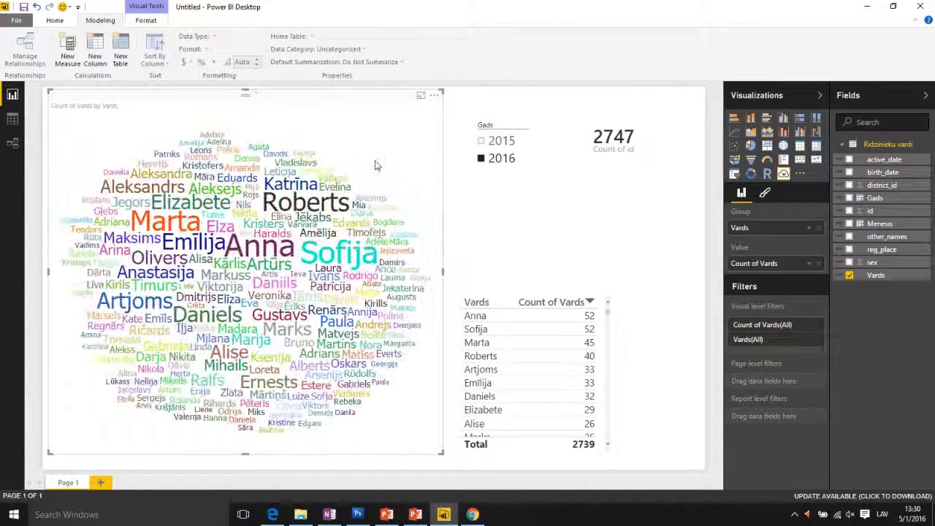
- Test the enlarged word cloud with the Gads slicer's years, clear the selection and leave the report filtered to 2015
click(509, 145)
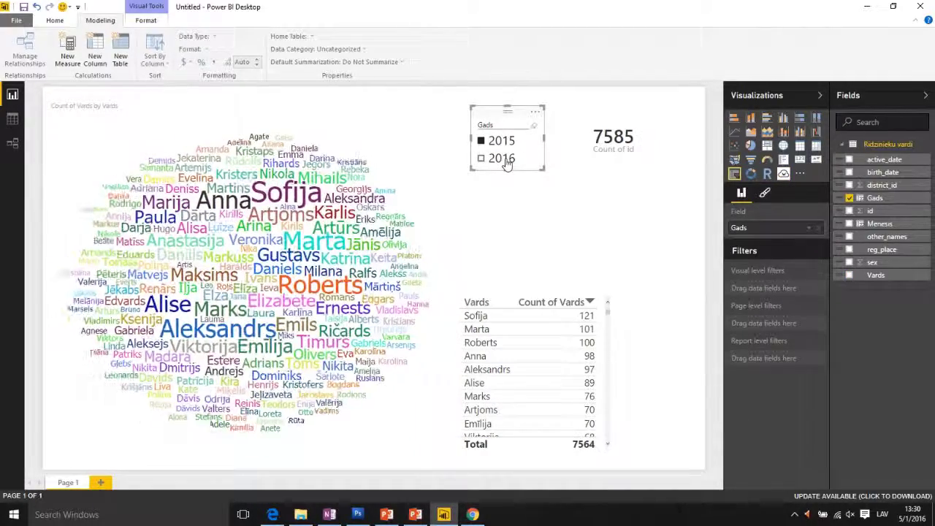
click(502, 159)
click(504, 163)
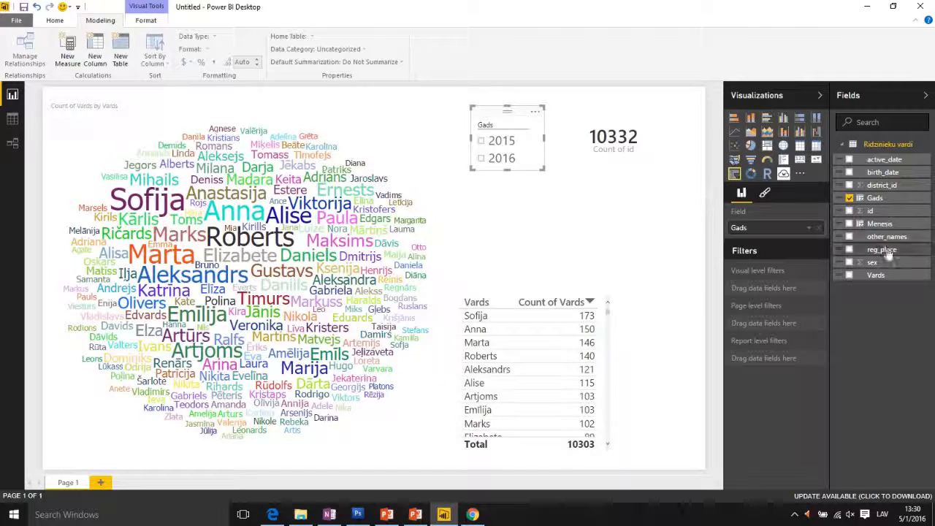
click(504, 142)
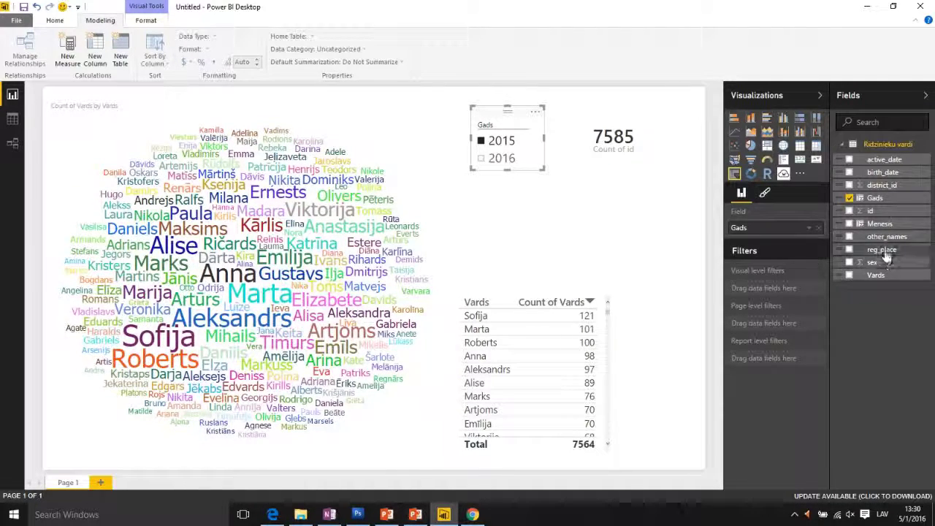
- Add a stacked column chart from the Menesis field, make it wide and low, and fit it between the slicer and names table
drag(880, 224, 563, 242)
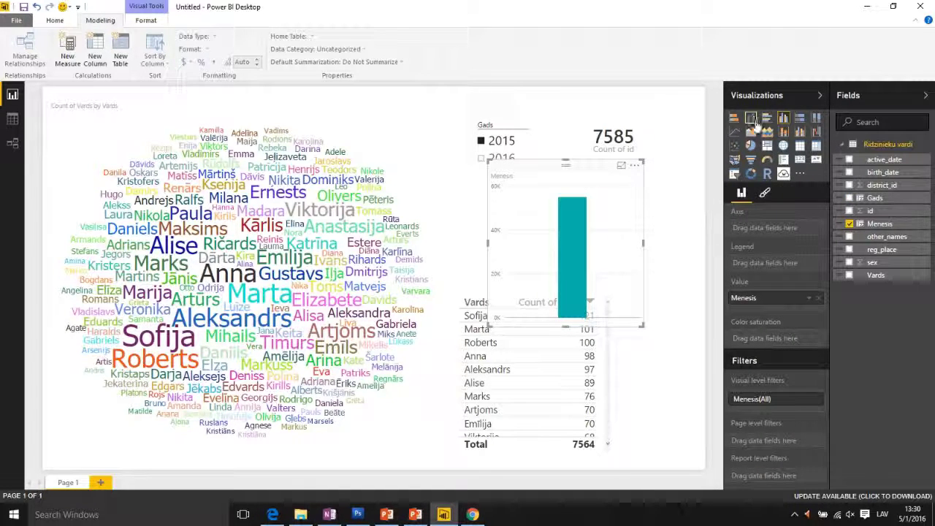
drag(641, 325, 683, 262)
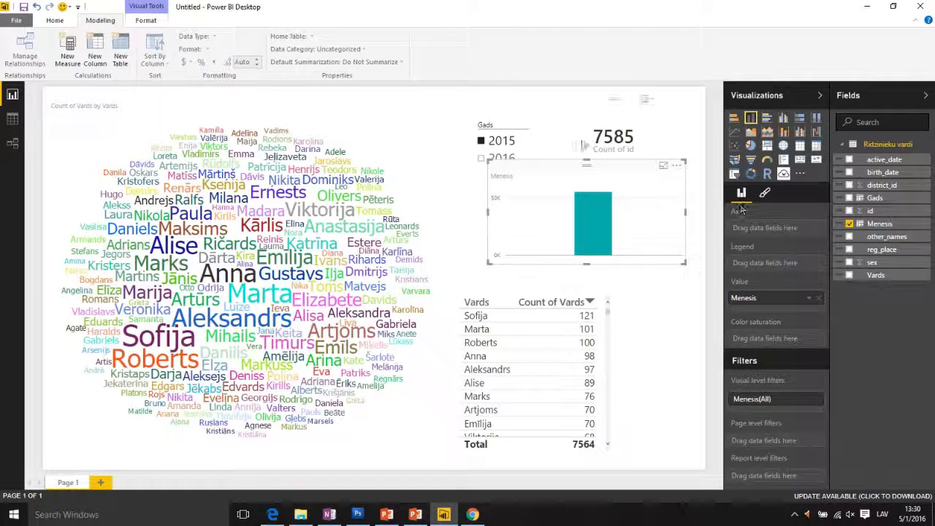
drag(586, 159, 582, 194)
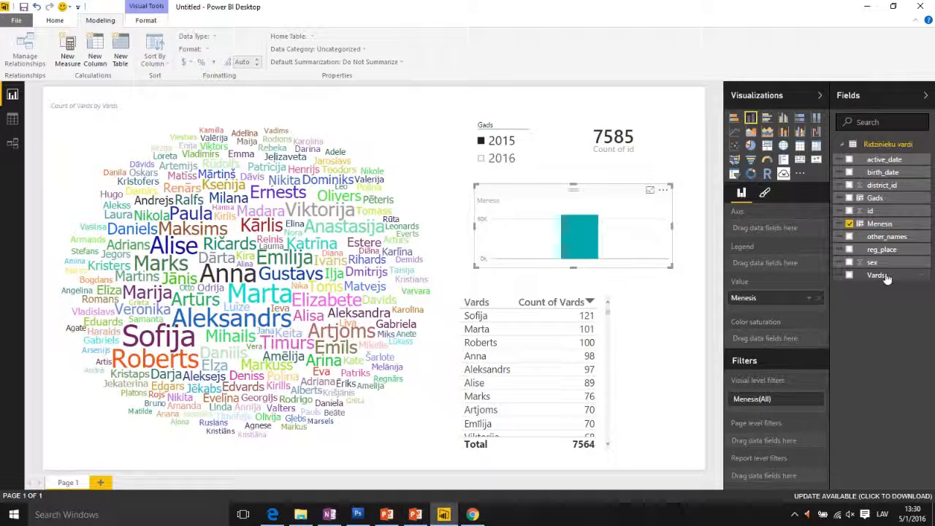
- Move Menesis to the column chart's axis, use id summarized as Count as its value, and widen the chart slightly toward the word cloud
mouse_move(882, 214)
mouse_down()
mouse_move(803, 268)
mouse_move(847, 223)
mouse_move(891, 217)
mouse_move(884, 214)
mouse_up()
drag(787, 295, 789, 229)
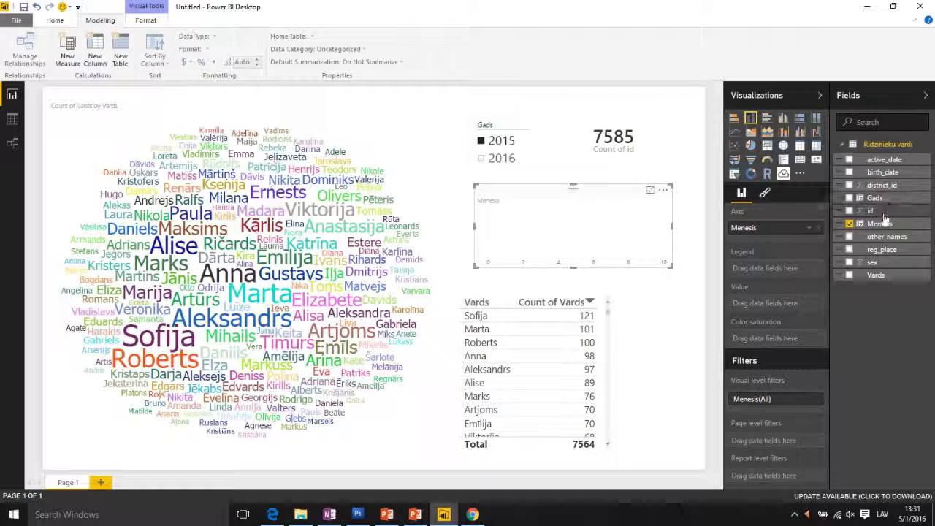
drag(877, 211, 794, 313)
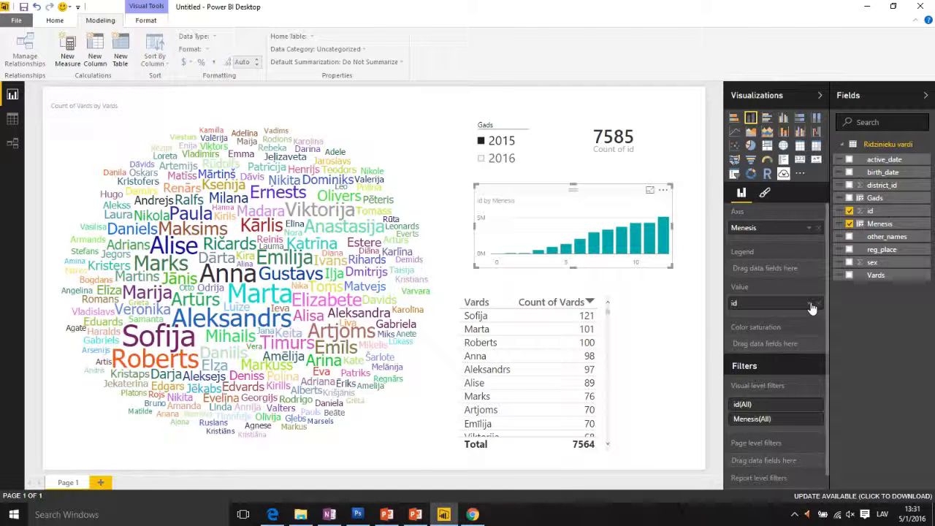
click(809, 305)
click(837, 402)
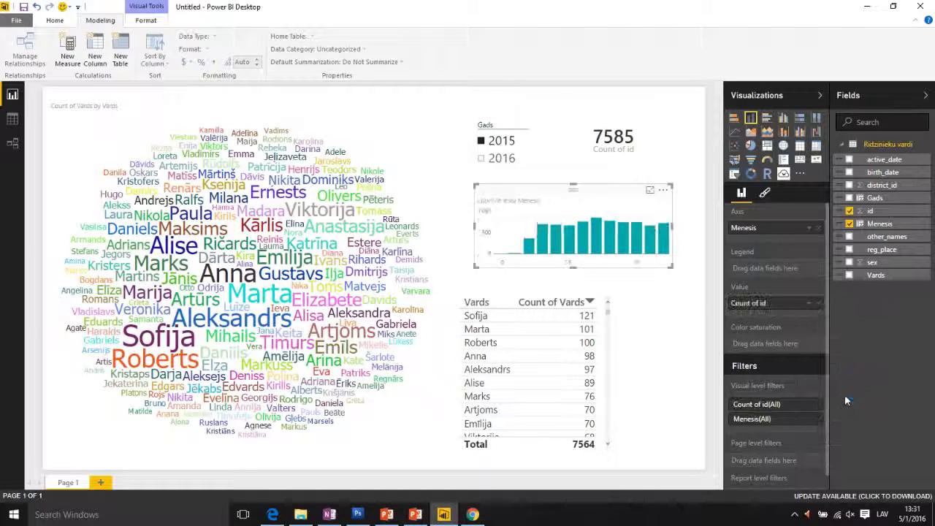
drag(473, 226, 462, 227)
click(455, 228)
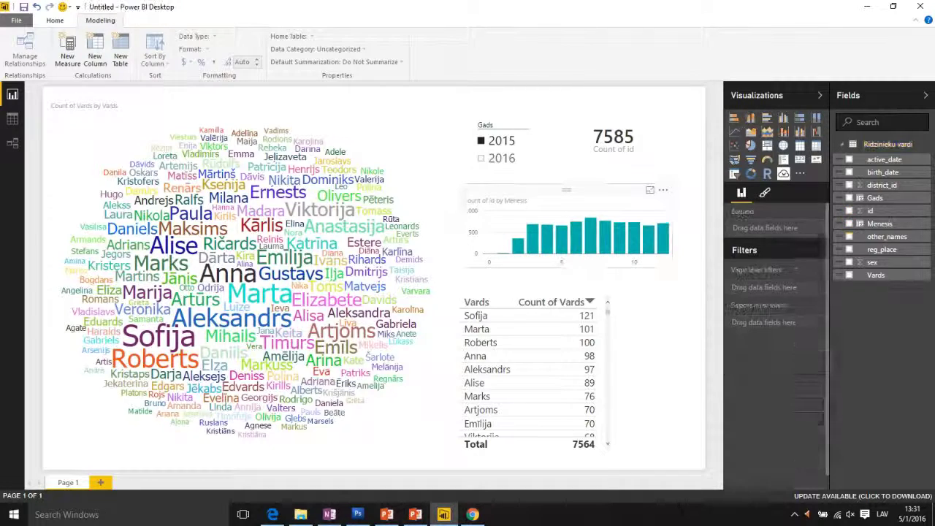
- Widen and heighten the monthly column chart, moving it slightly up and toward the word cloud to fill the space above the names table
click(673, 220)
drag(674, 219, 700, 223)
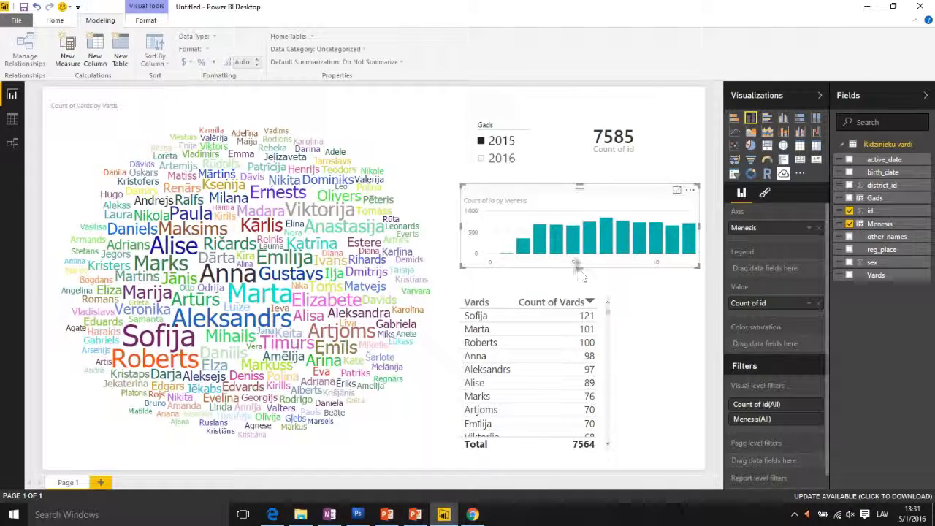
drag(582, 276, 581, 289)
drag(599, 193, 592, 184)
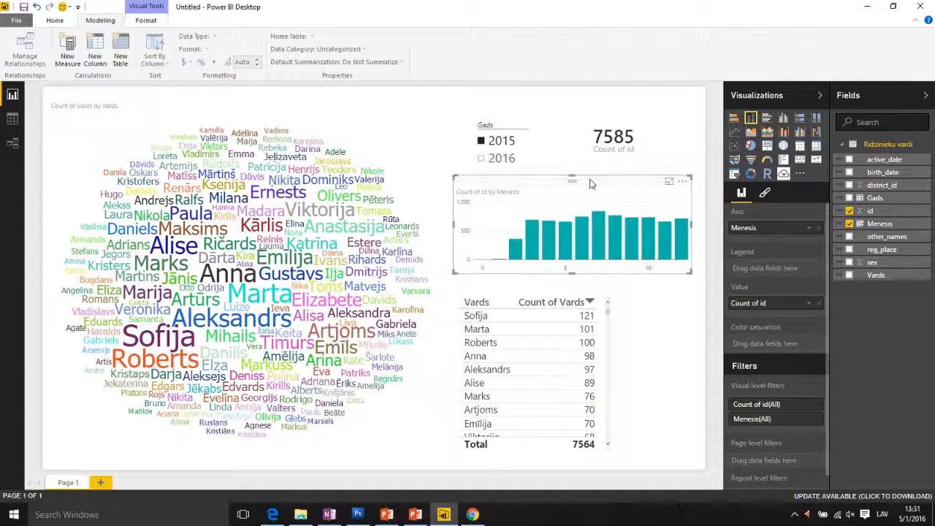
drag(464, 278, 455, 282)
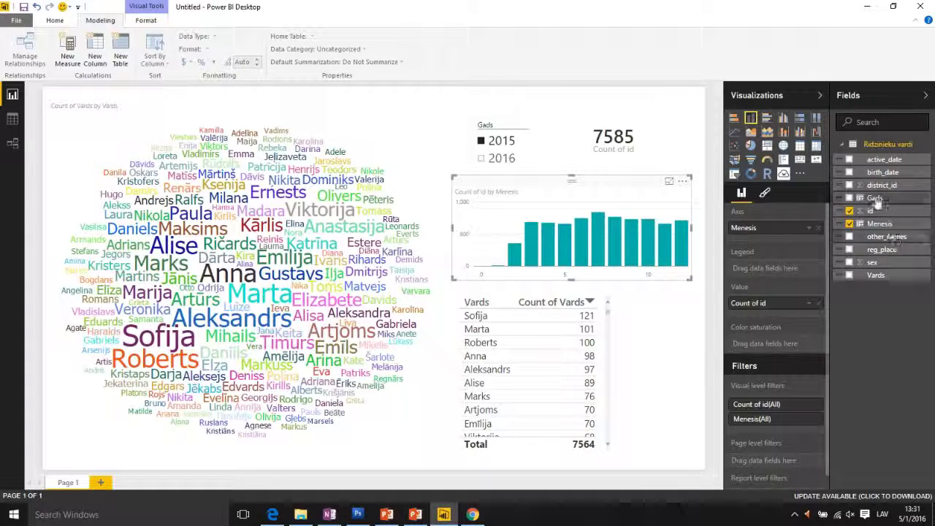
- Add a calculated column to the Ridzinieku vardi data: Dzimums = IF('Ridzinieku vardi'[sex]=0, "Zēns","Meitene")
click(13, 118)
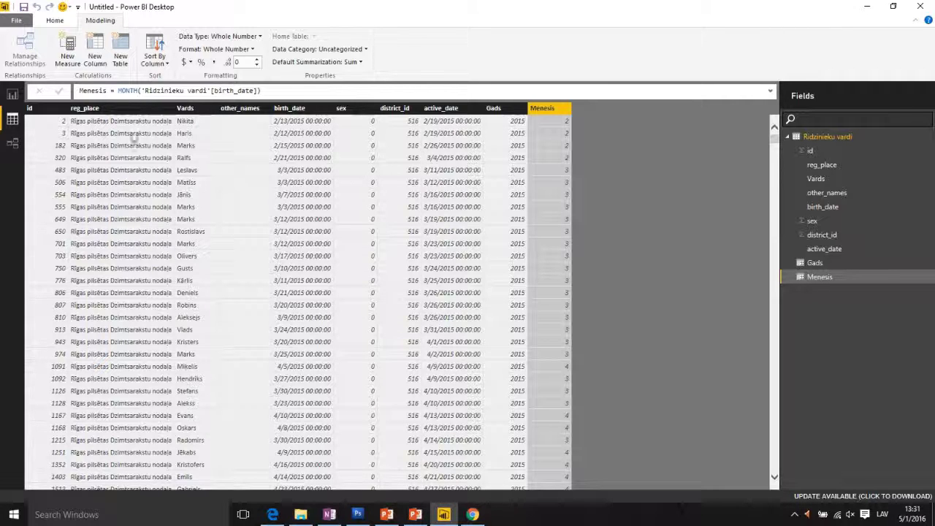
click(95, 59)
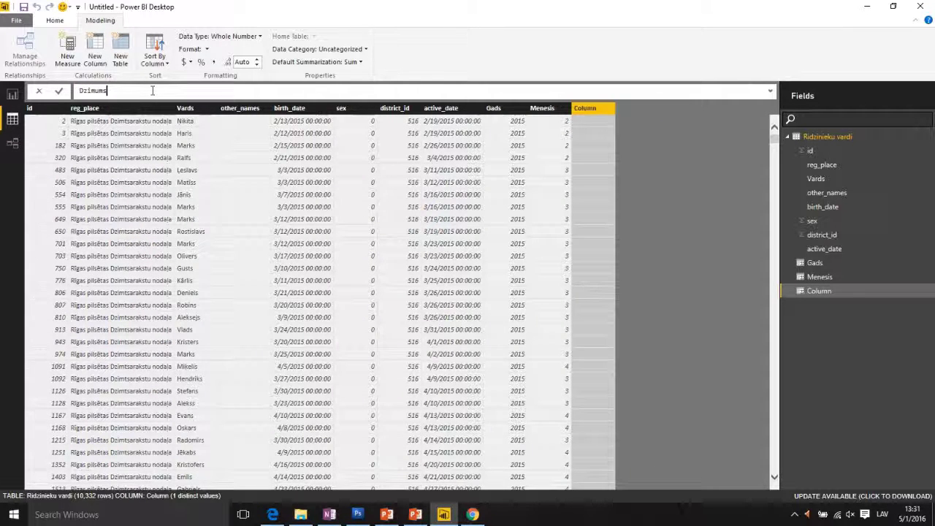
text(Dzimums = IF()
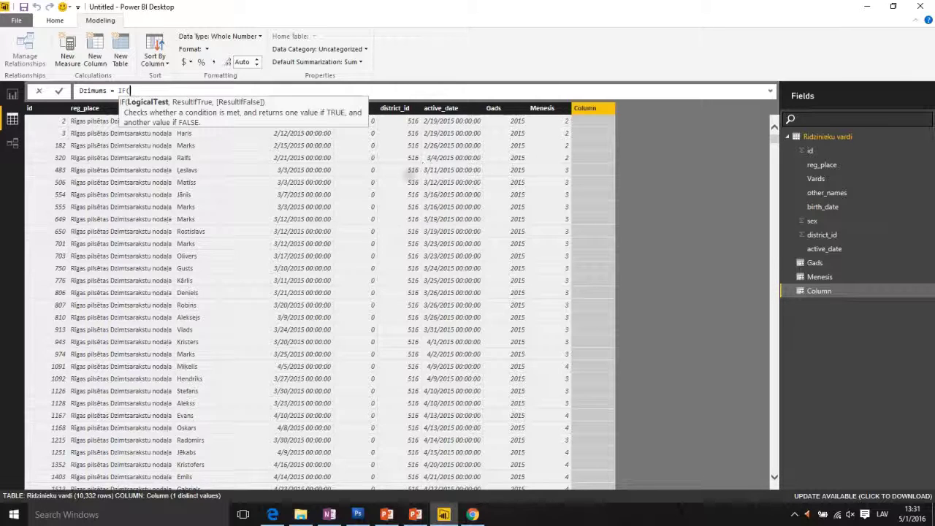
text('Ridzinieku vardi'[sex])
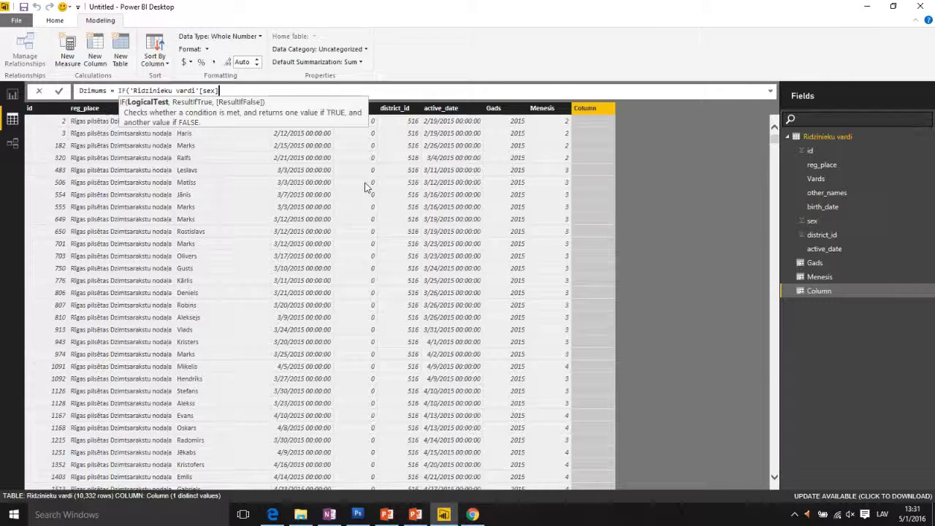
text(=0, "Z)
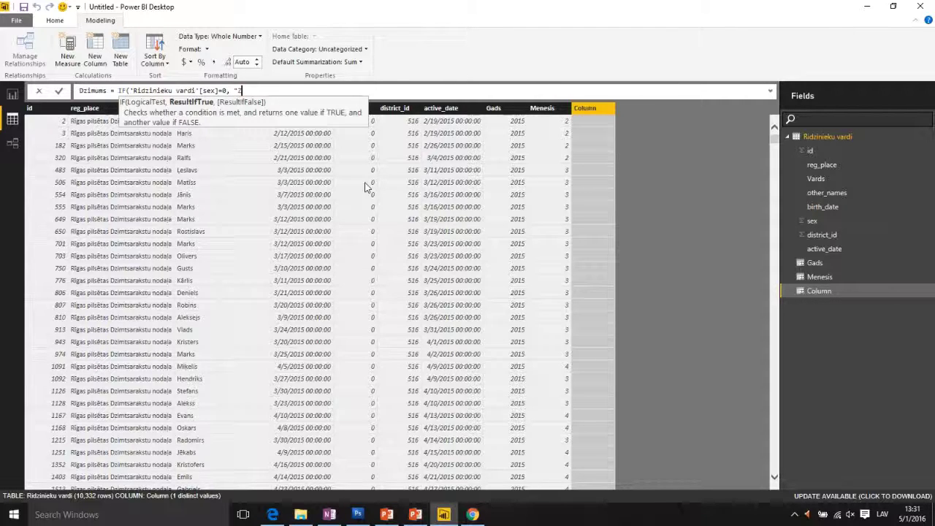
text(ēns",)
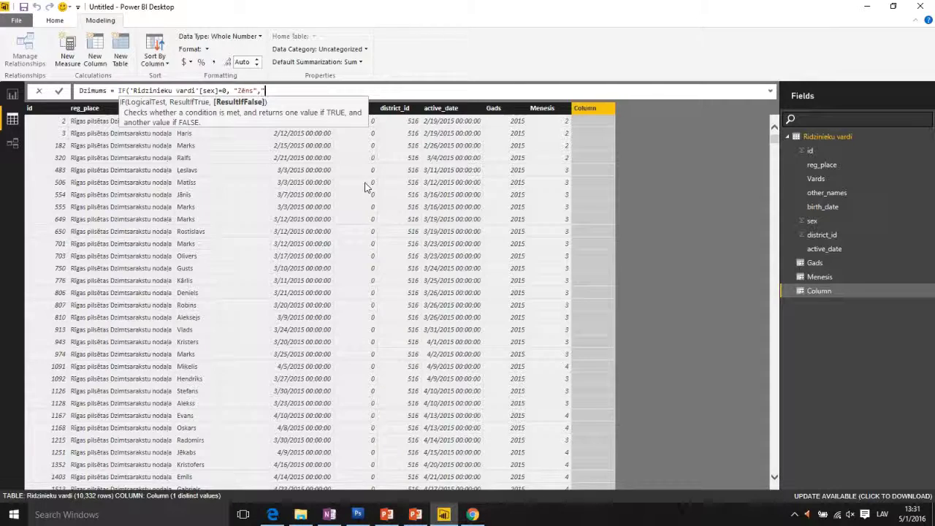
text(eitene"))
key(Return)
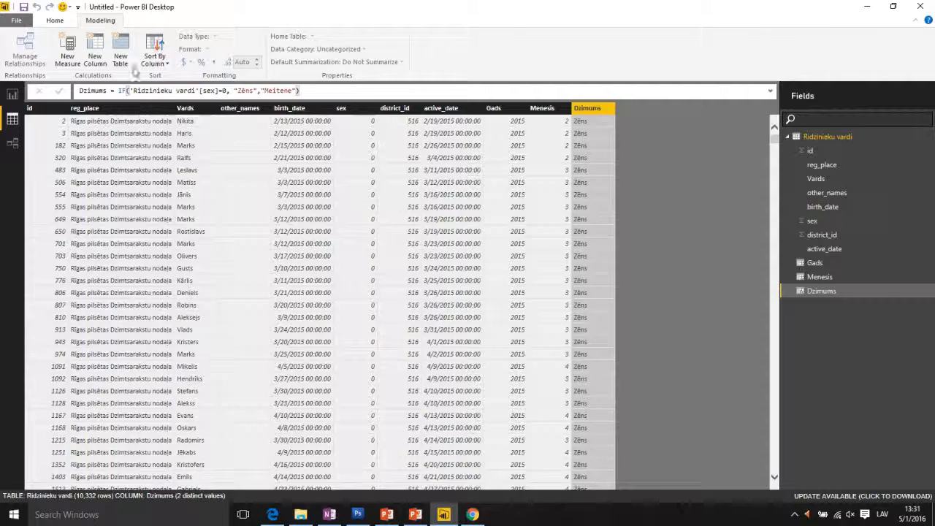
- Split the report's monthly column chart by Dzimums as its legend and turn on its data labels
click(10, 95)
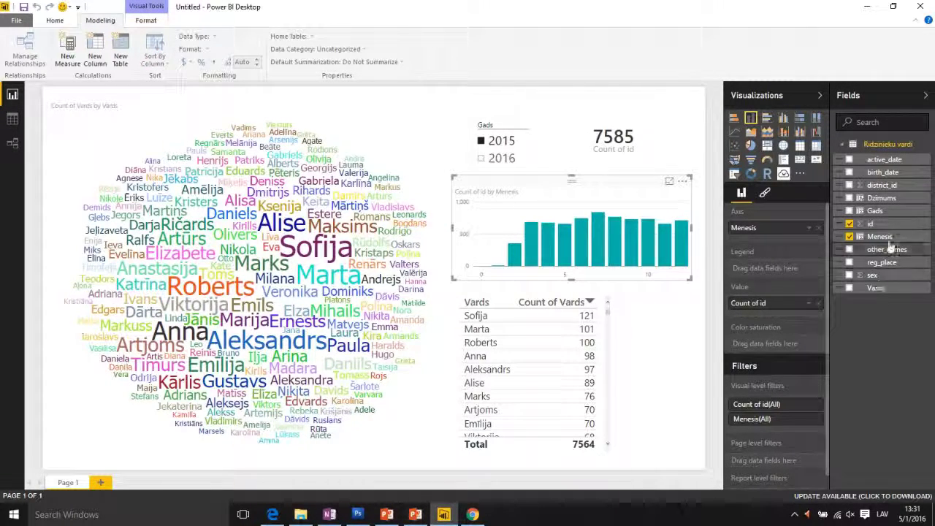
drag(882, 198, 796, 269)
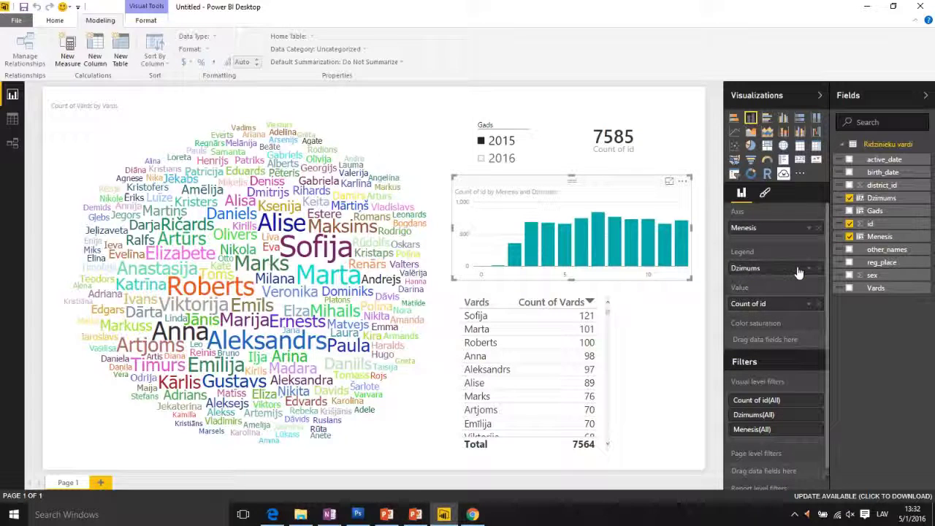
click(764, 193)
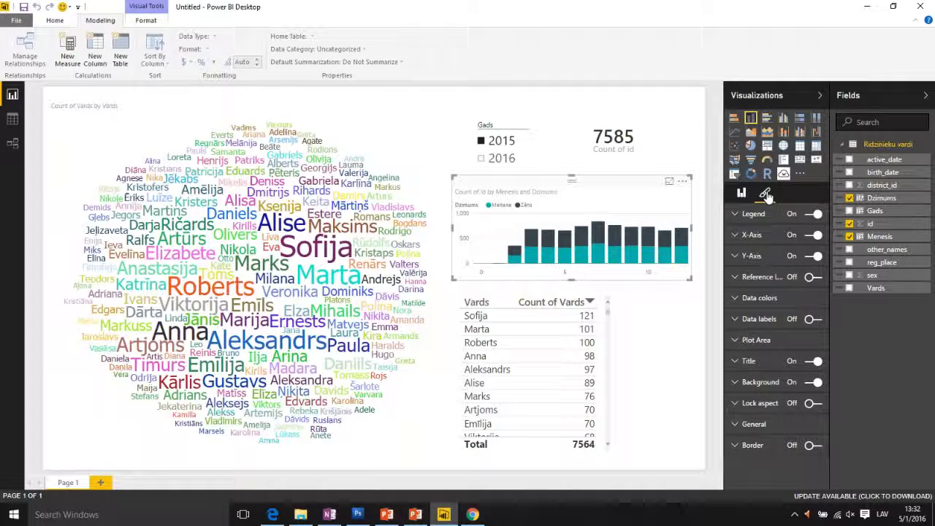
click(815, 320)
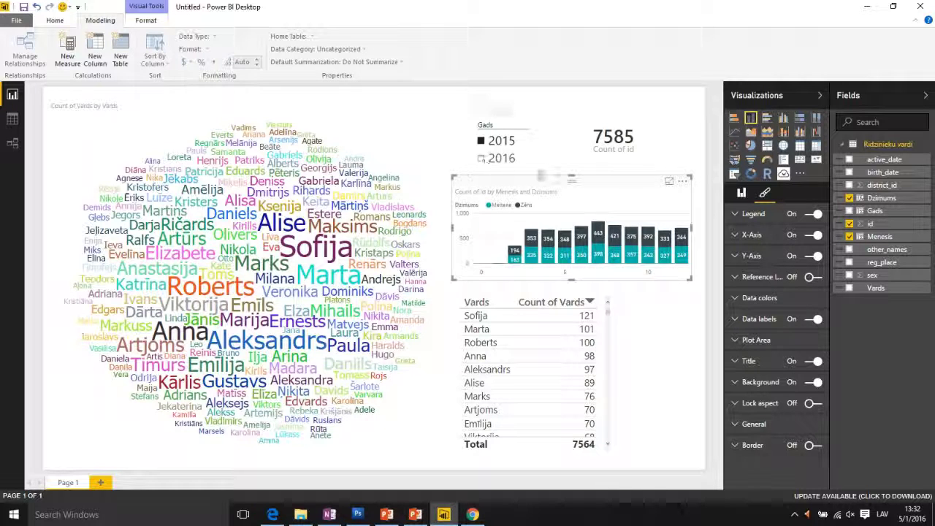
- Filter the report to 2016, cross-filter it by month 4's Zēns and Meitene segments, and clear the chart selection
click(498, 158)
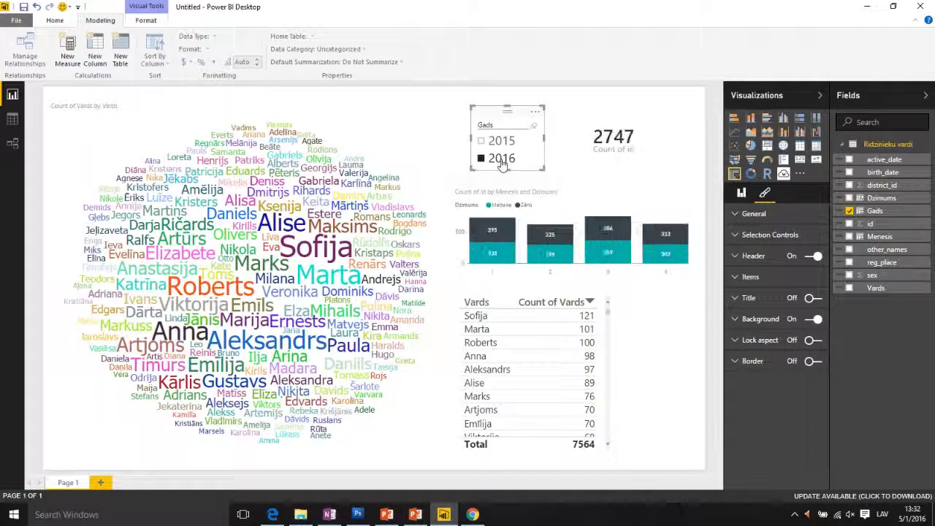
click(676, 241)
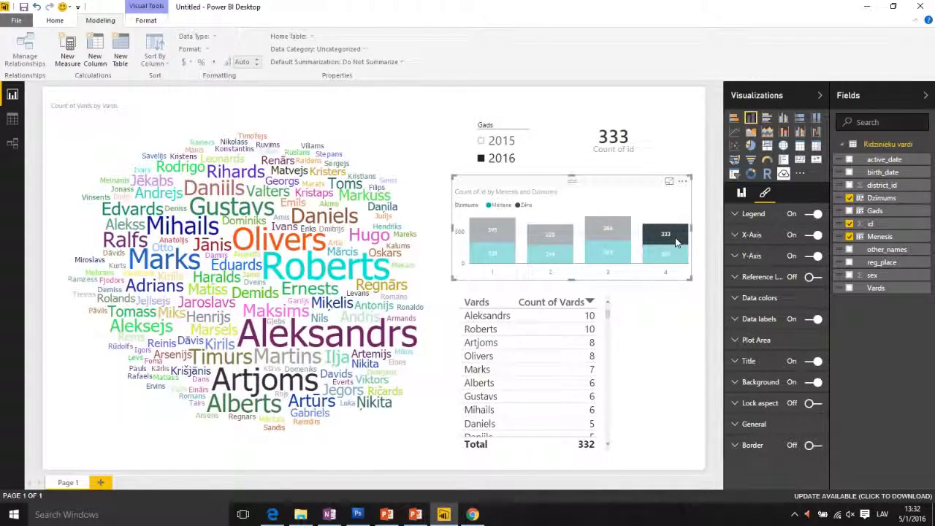
click(677, 254)
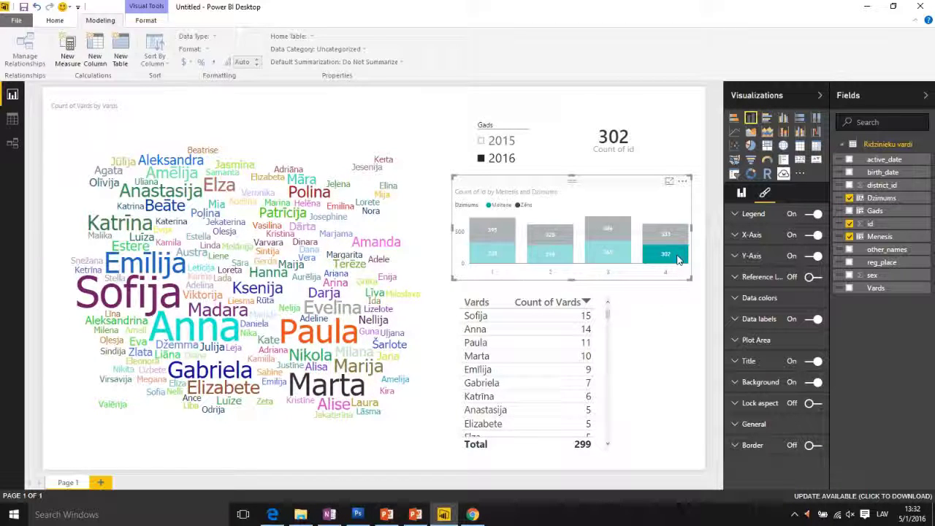
click(677, 259)
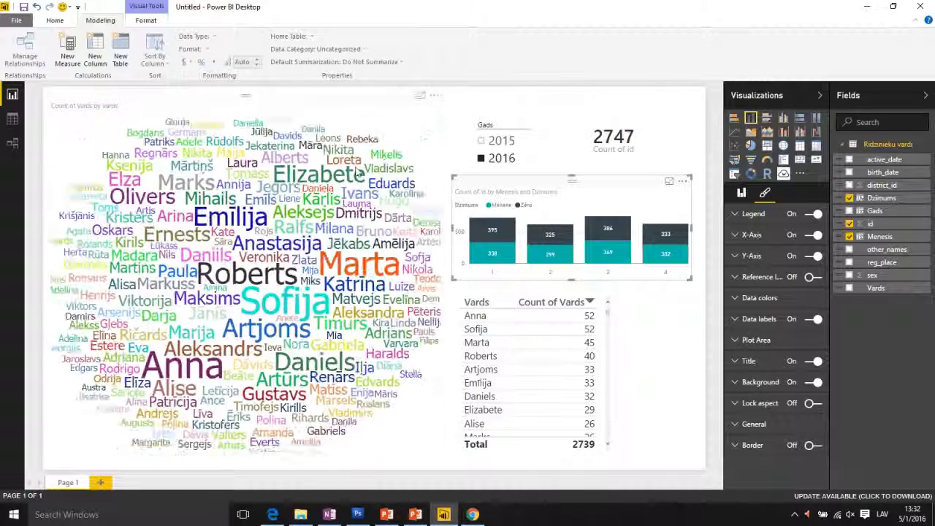
click(679, 124)
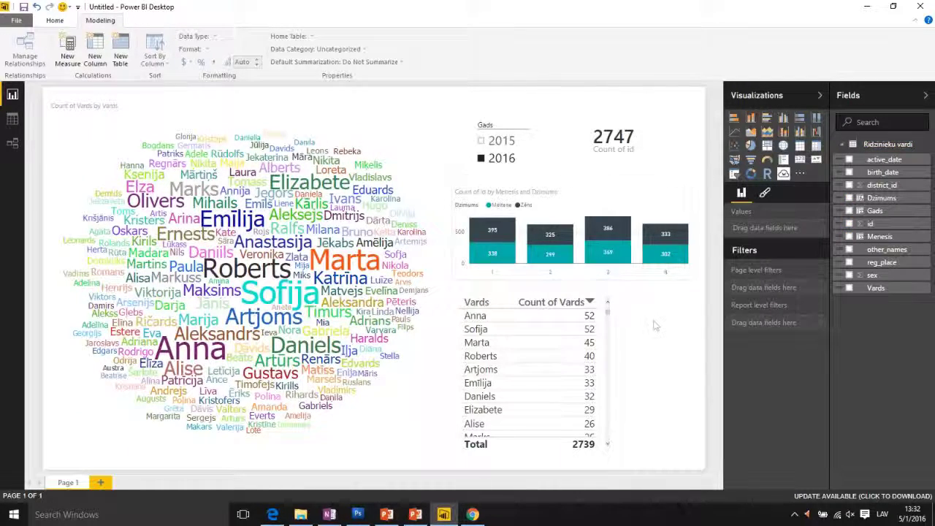